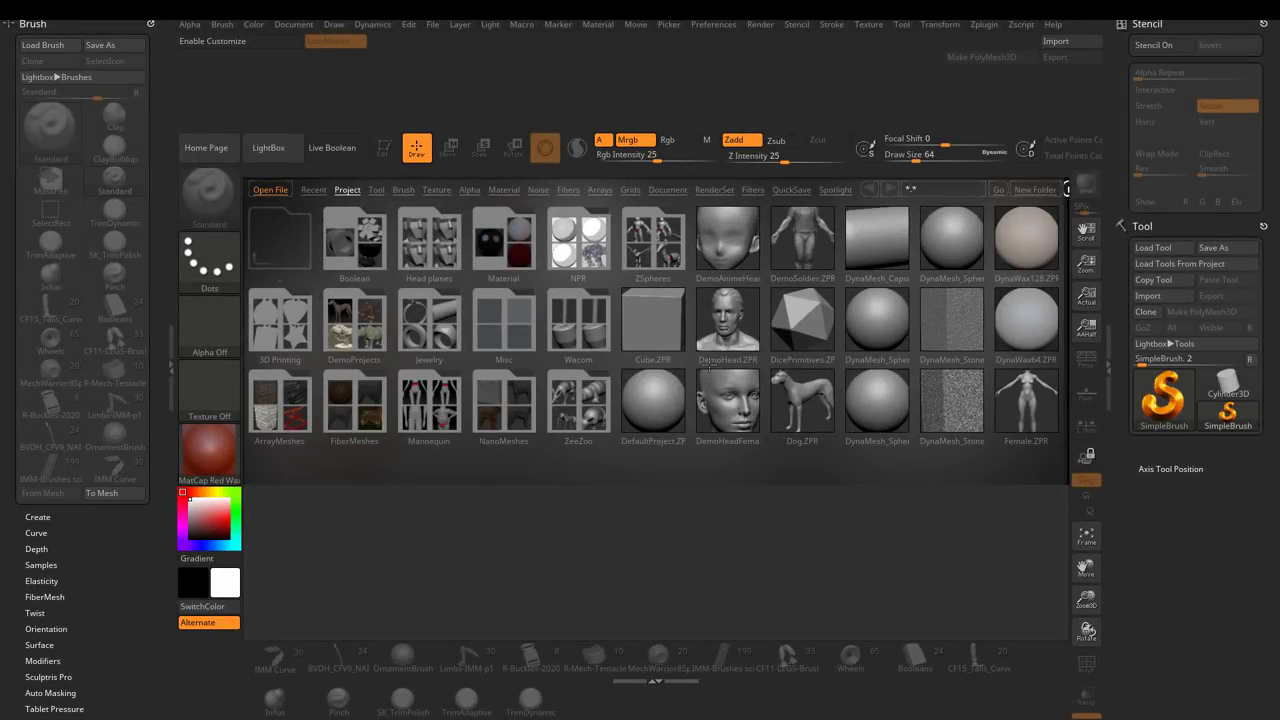
Load DemoHeadFemale.ZPR from LightBox's Project tab so the female head appears on the canvas.
double_click(713, 418)
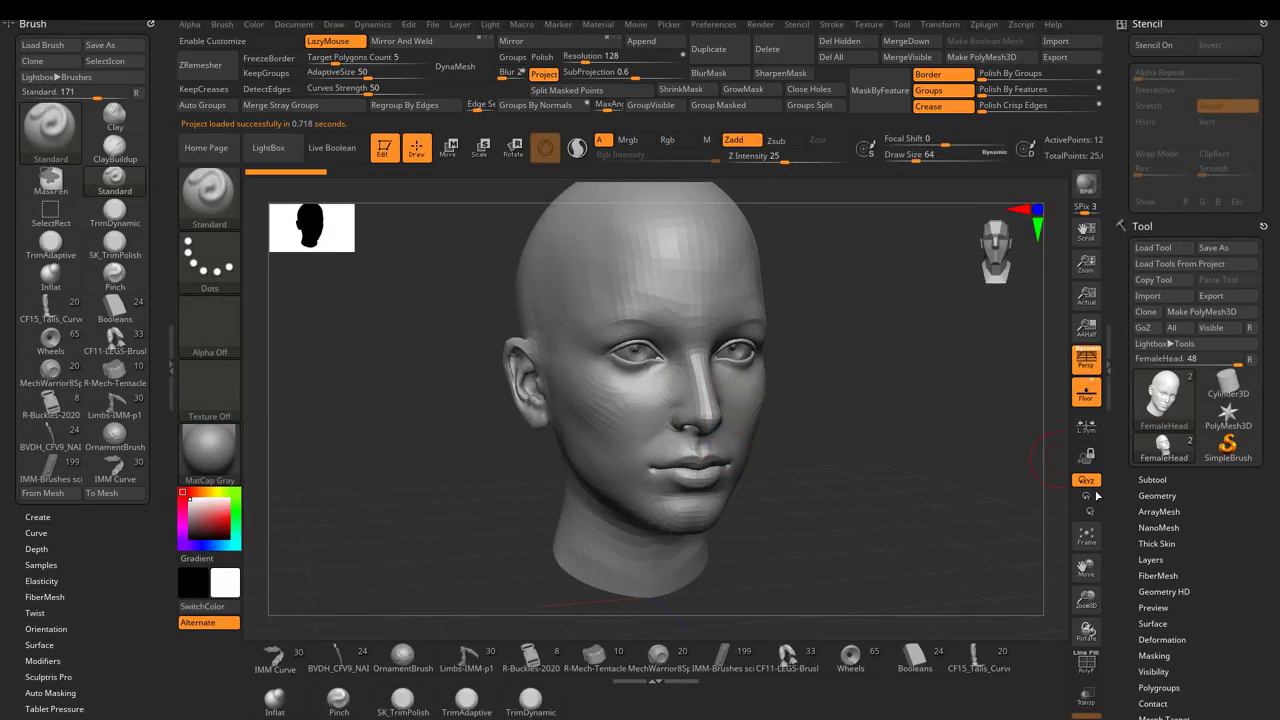
Turn the head model, then scroll to the YouTube comments and highlight the hold-Alt tip.
drag(1040, 455, 750, 470)
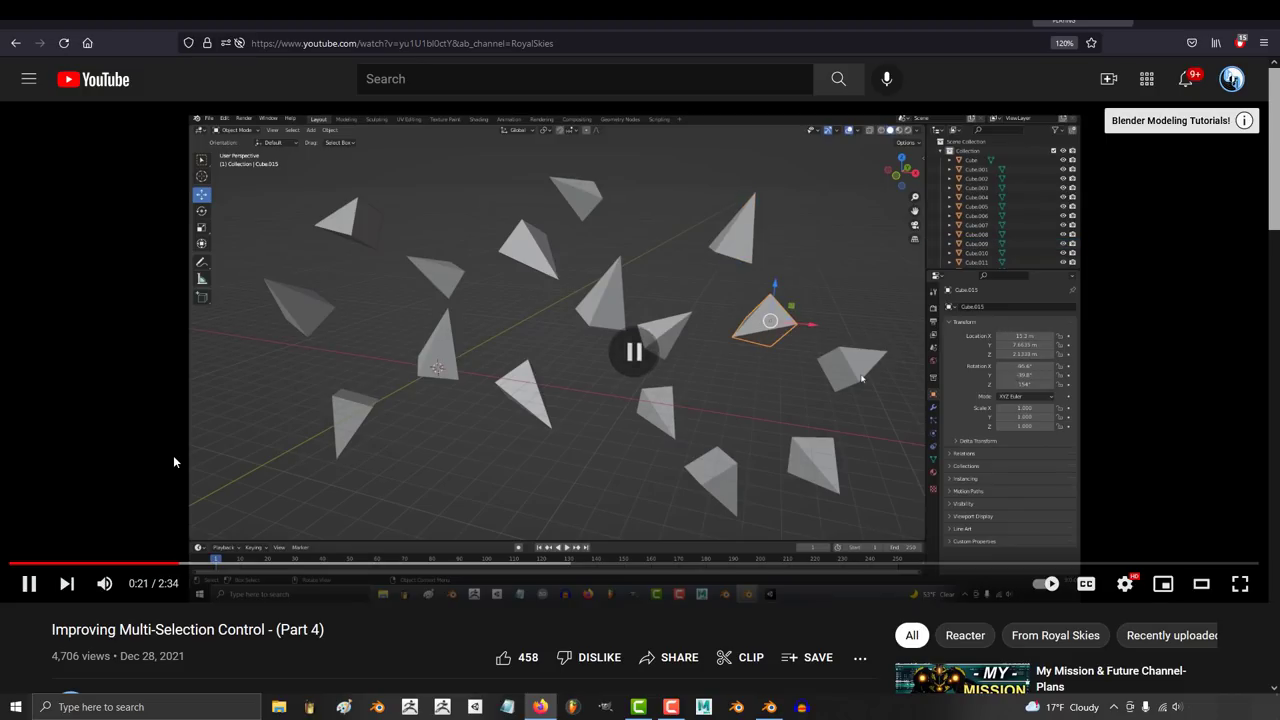
scroll(173, 462, down, 6)
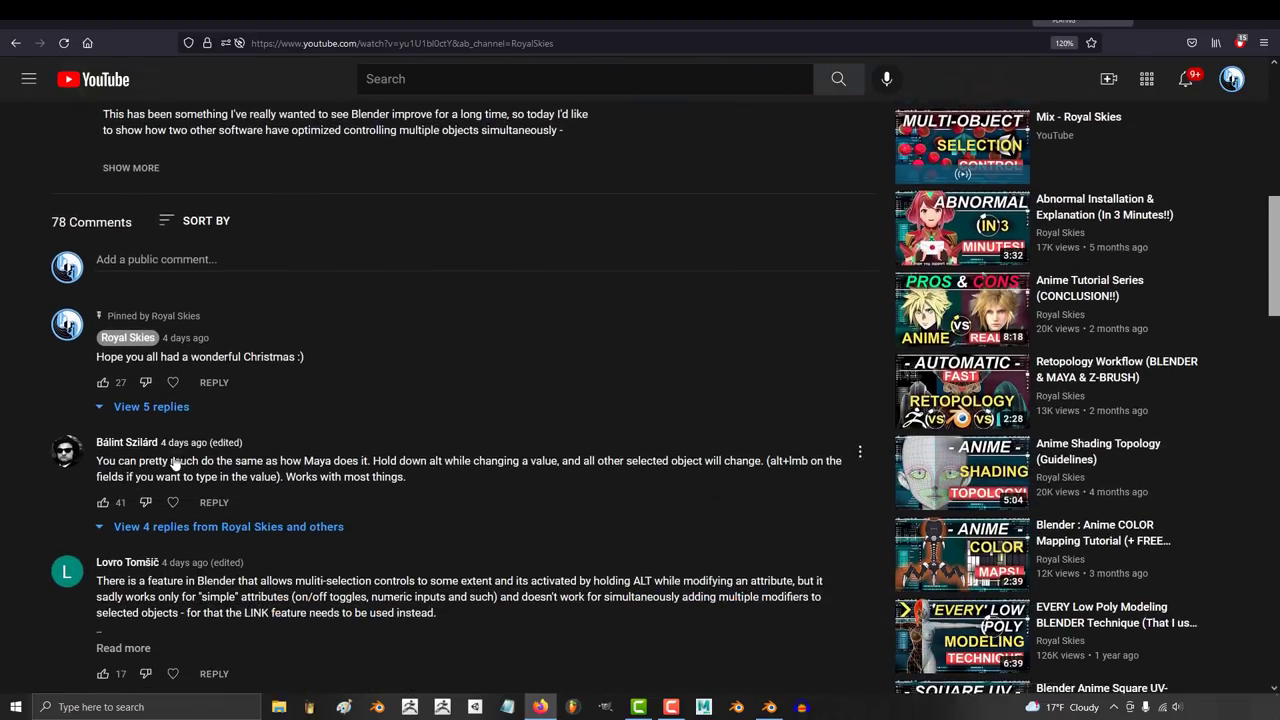
scroll(173, 462, down, 1)
drag(442, 424, 562, 424)
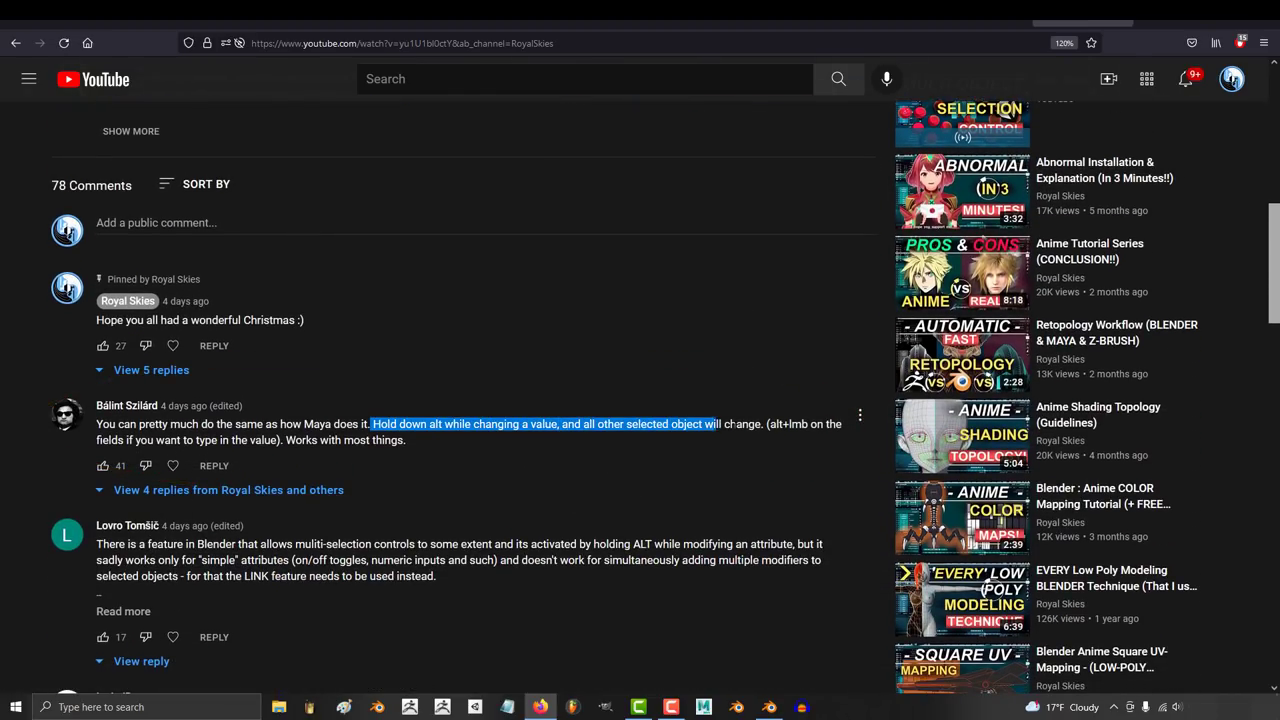
scroll(188, 463, down, 3)
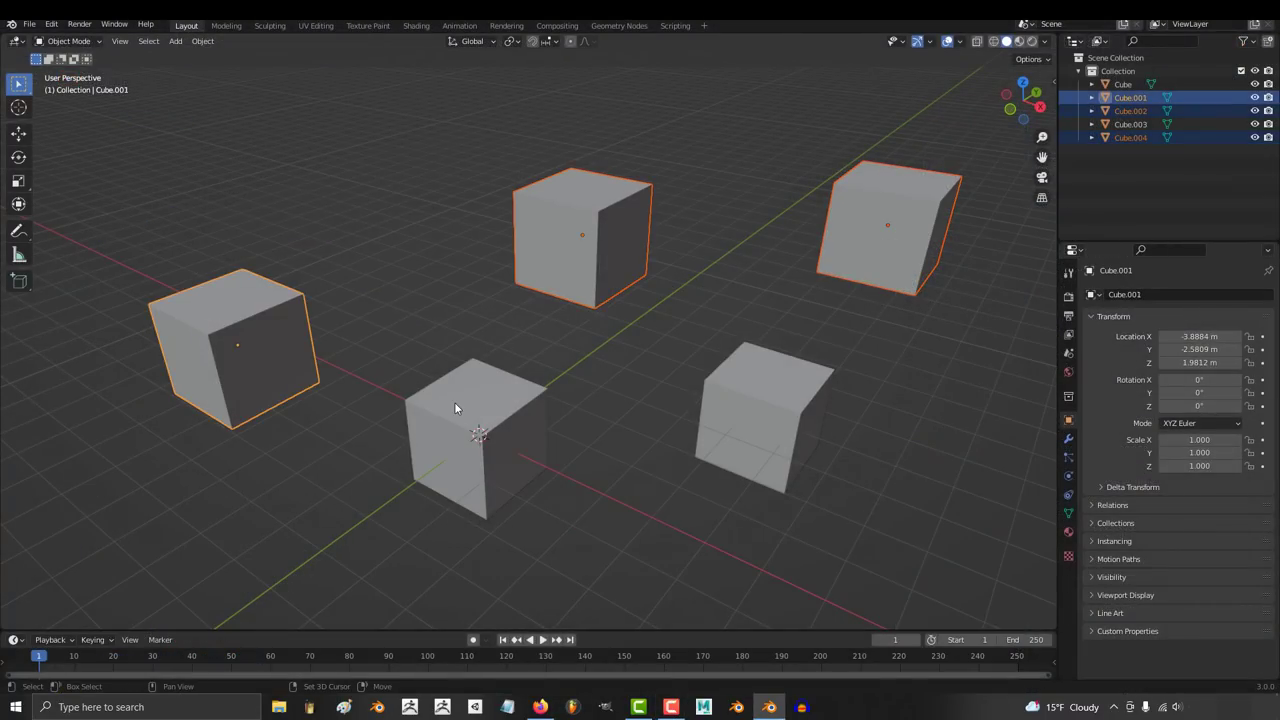
Apply the 45° Y rotation to the selected lower cubes and add a Boolean modifier to Cube.003.
shift+click(454, 402)
shift+click(765, 420)
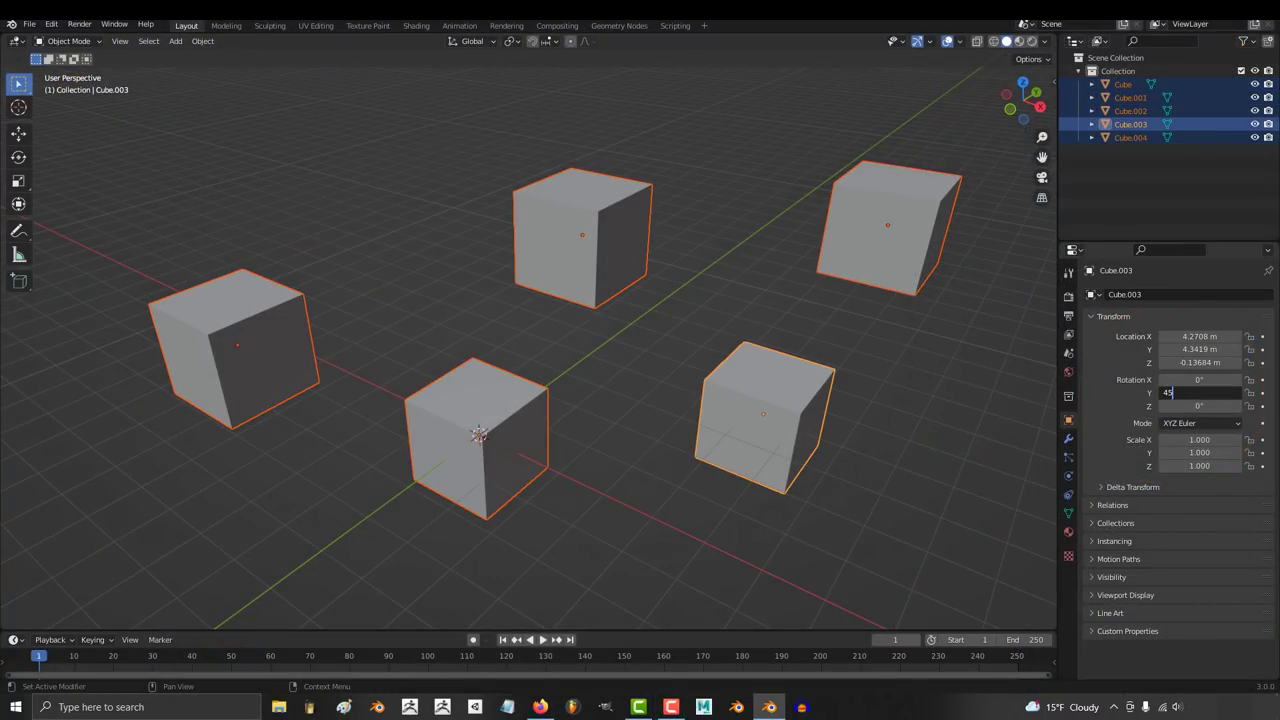
key(alt+Return)
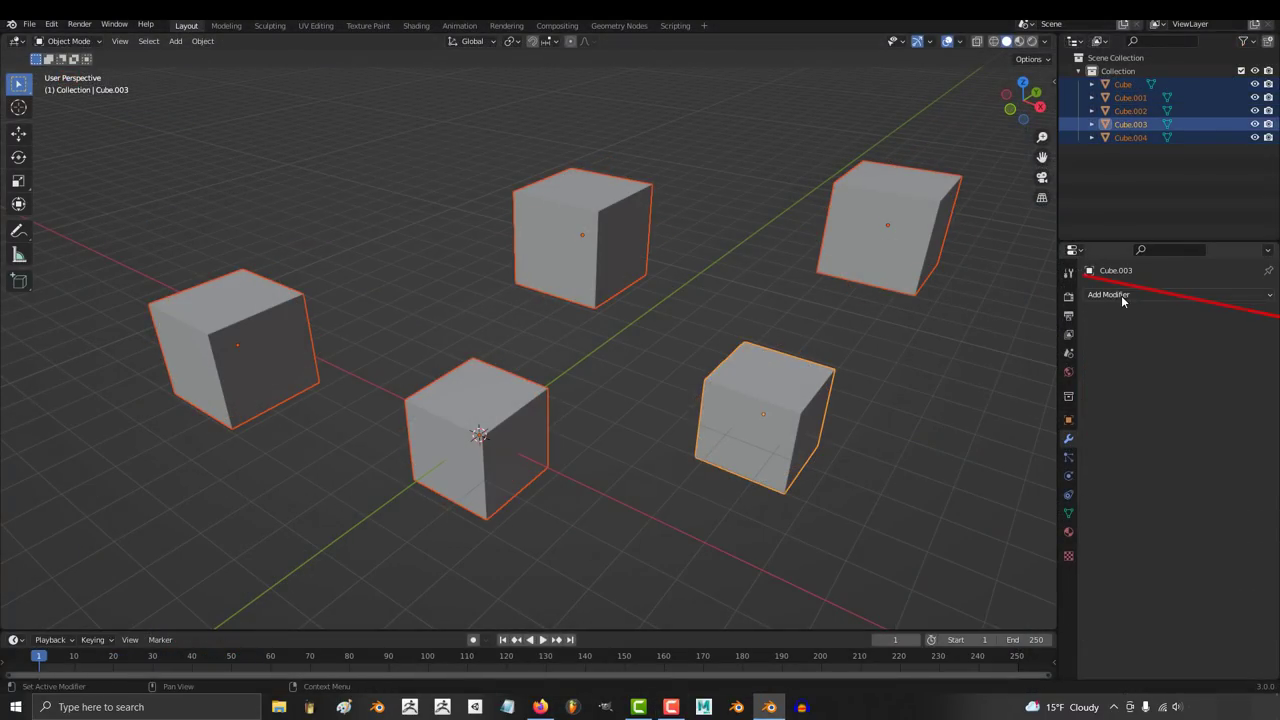
click(1120, 295)
click(1030, 362)
Select the front-right cube and add a driver to its X rotation.
click(886, 230)
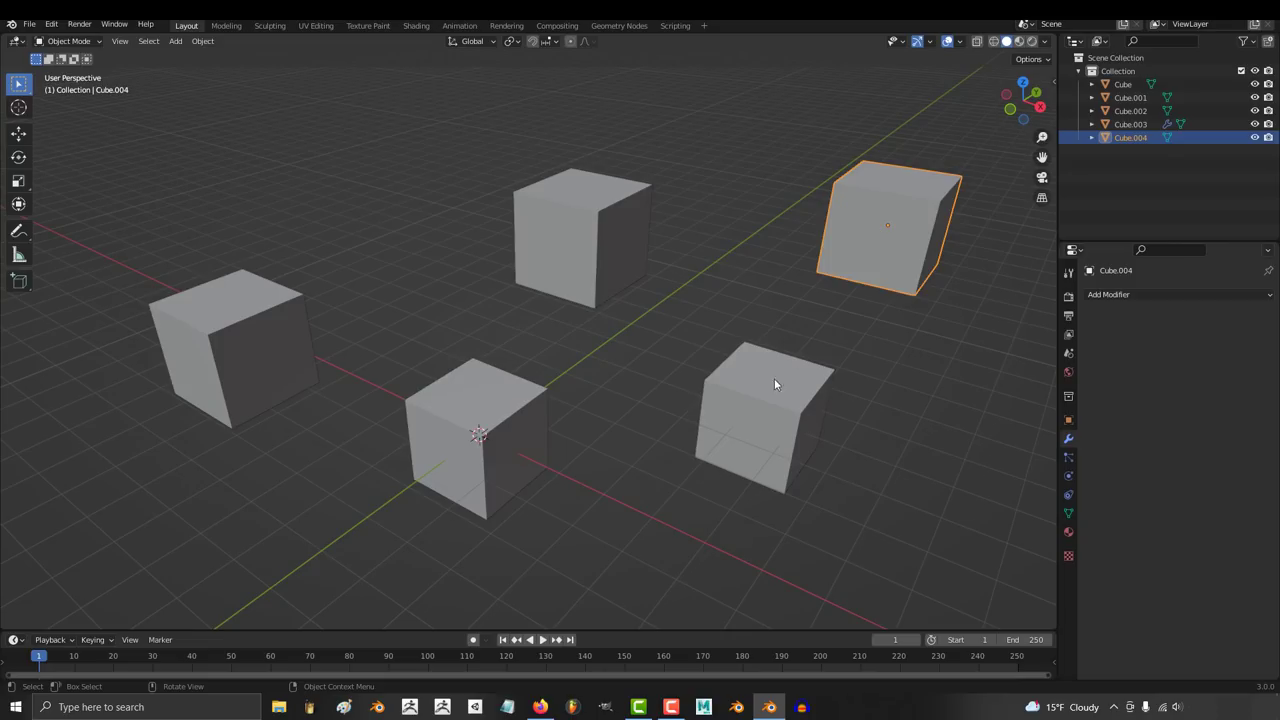
click(770, 400)
click(886, 245)
click(770, 410)
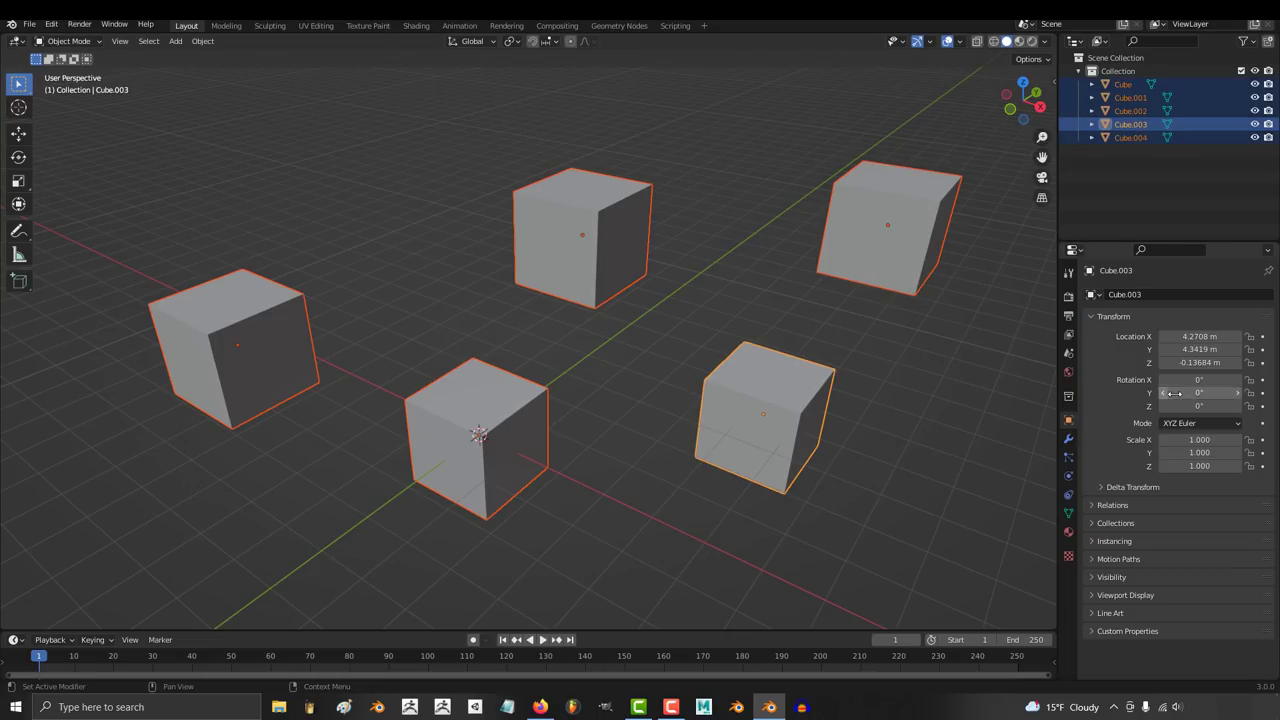
right_click(1199, 381)
click(1165, 413)
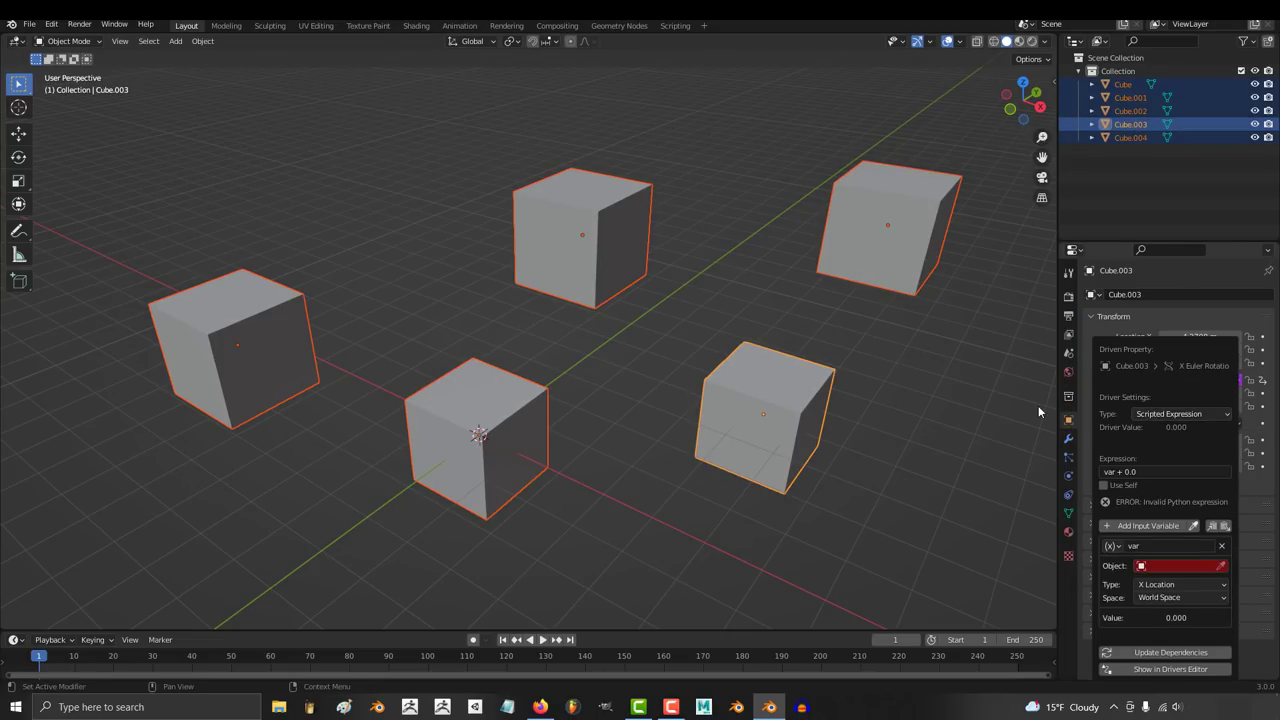
Select the top cubes and apply a Y scale of 2 to all selected cubes.
click(776, 378)
click(883, 248)
click(582, 252)
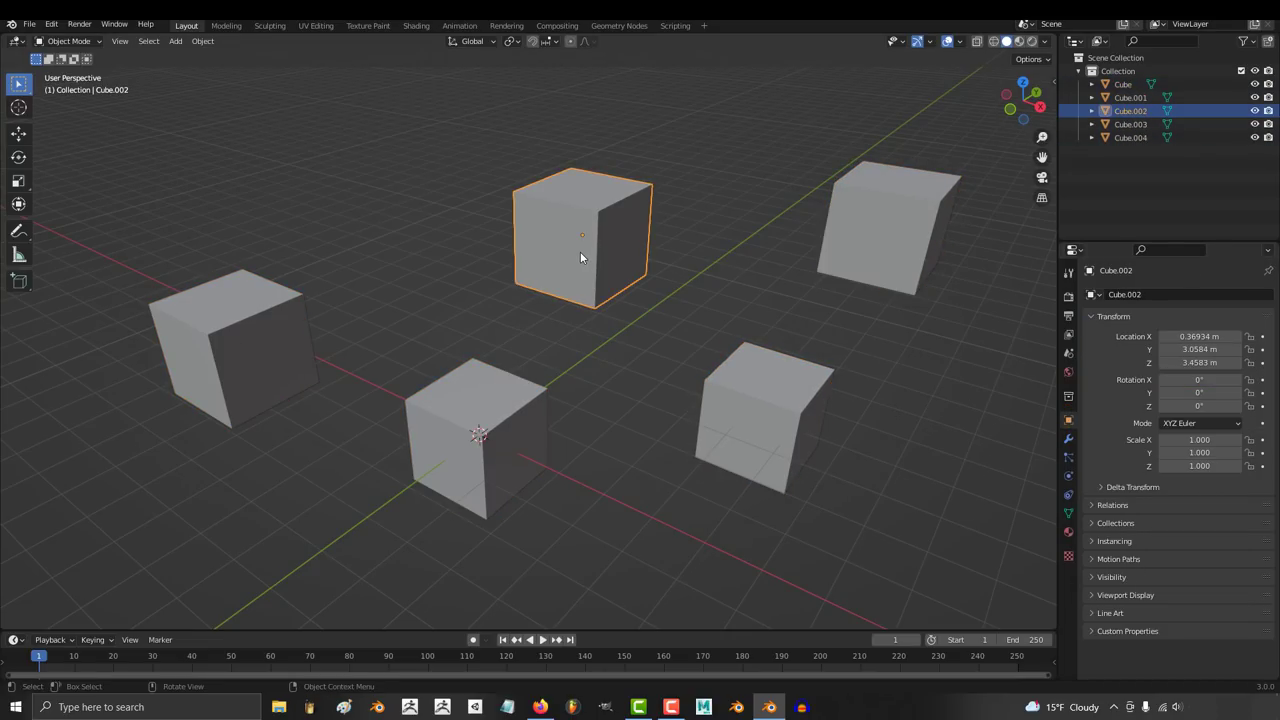
text(a)
text(2)
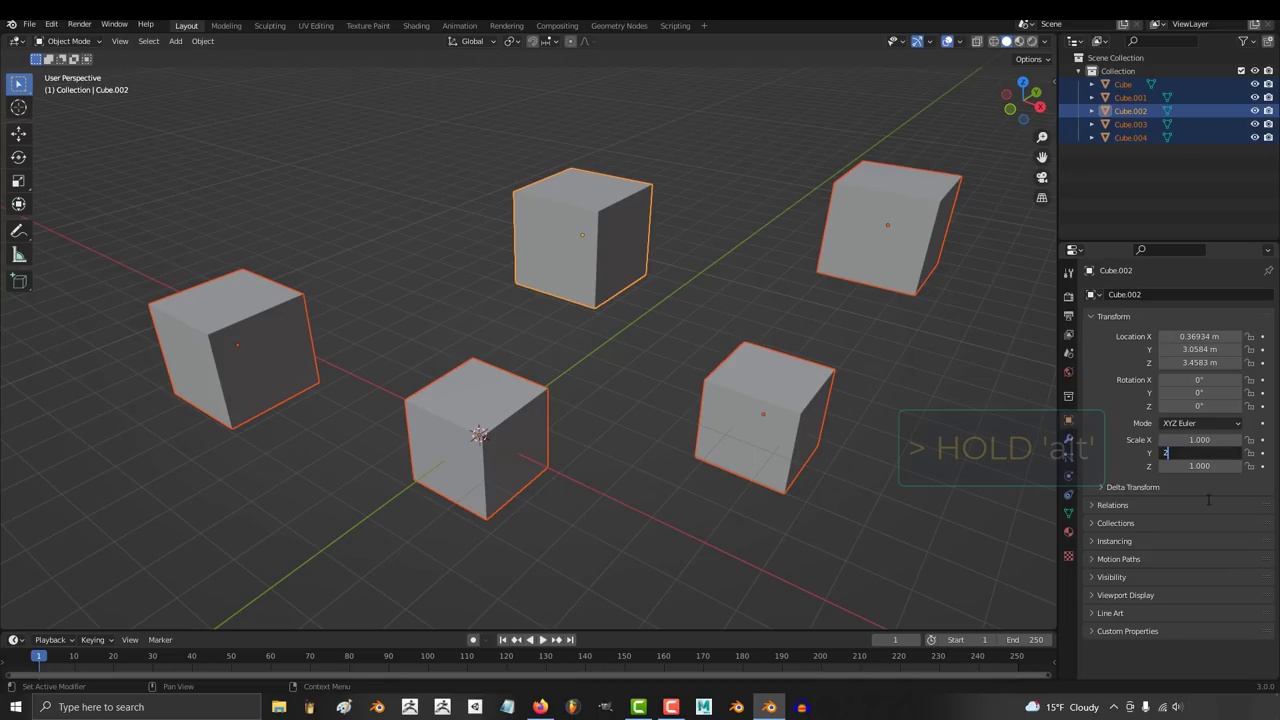
key(alt+Return)
Set the Y rotation to 45° on all five selected cubes at once.
click(1201, 392)
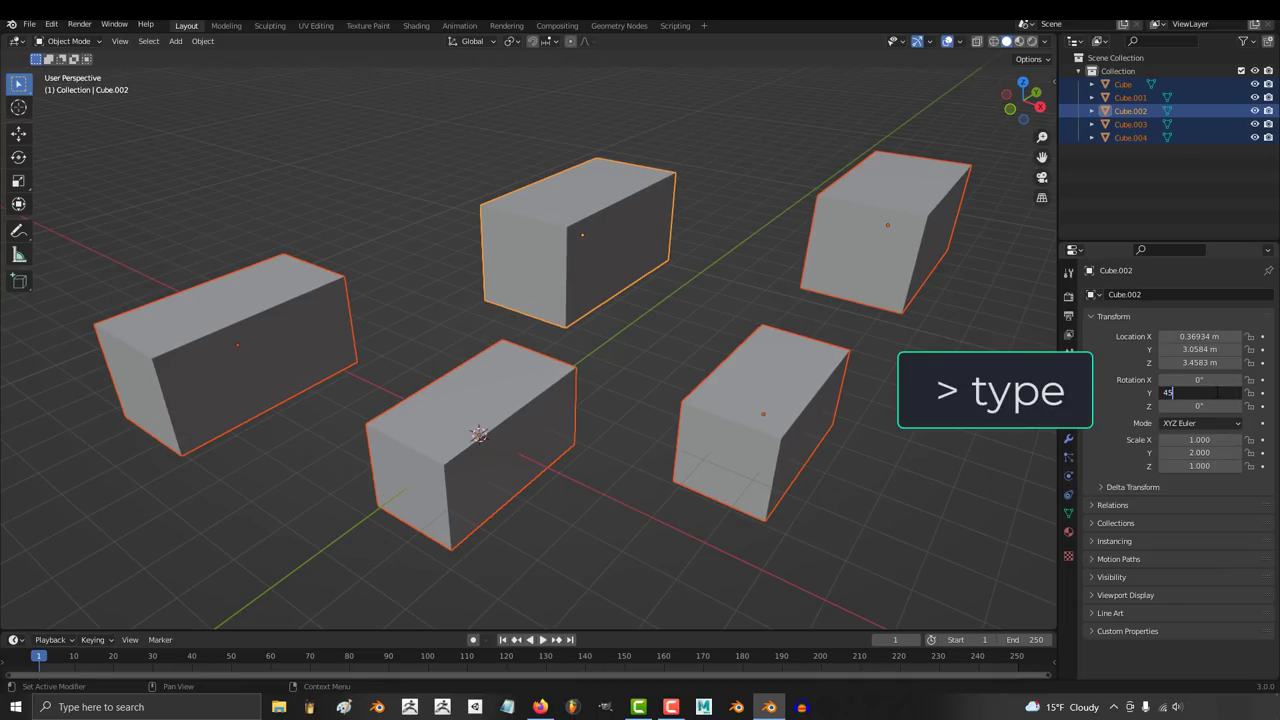
text(45)
key(alt+Return)
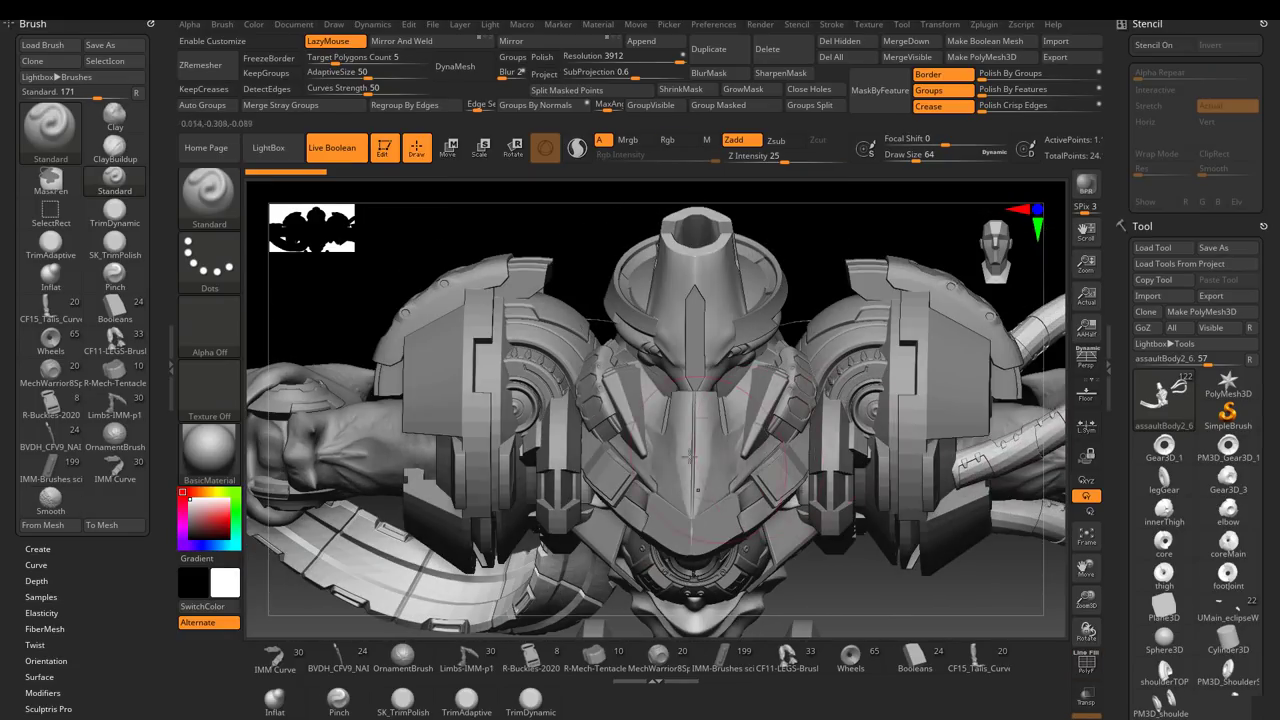
Switch between the assaultCore2_5 and PM3D_Gear3D_2 subtools, turn on PolyF, and orbit in closer.
alt+click(742, 478)
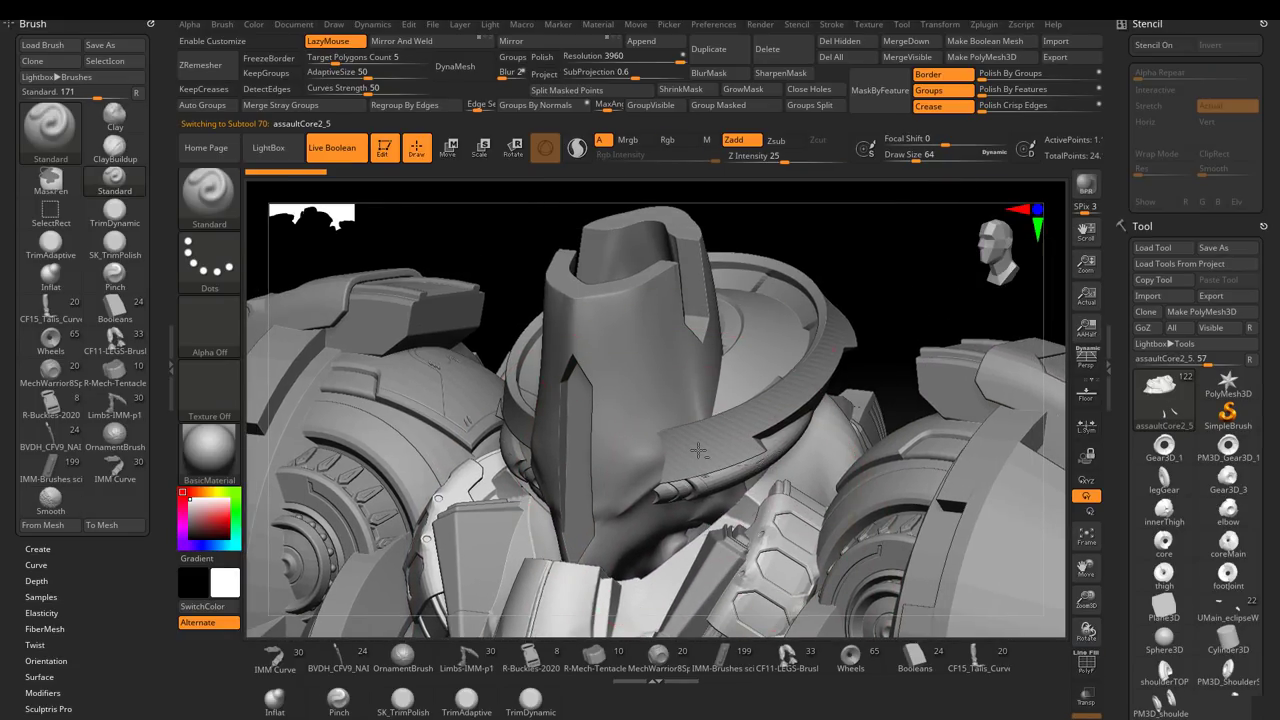
alt+click(697, 451)
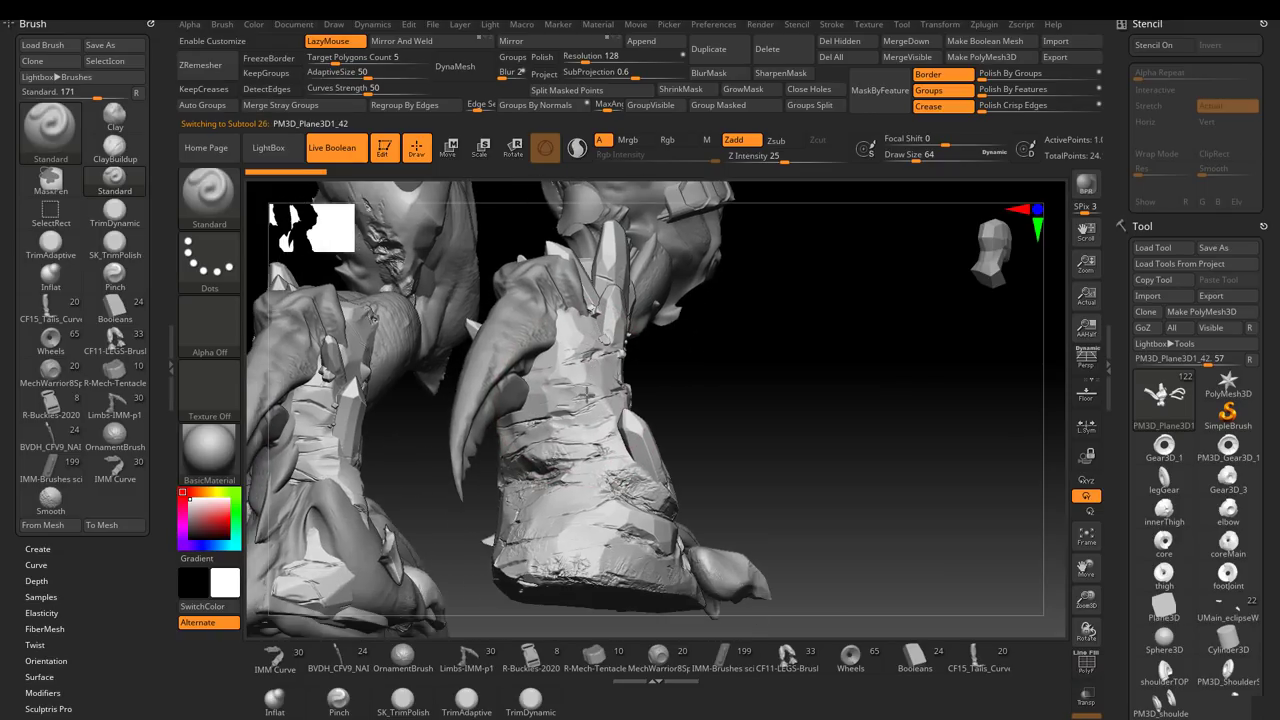
key(shift+f)
right_drag(640, 450, 578, 460)
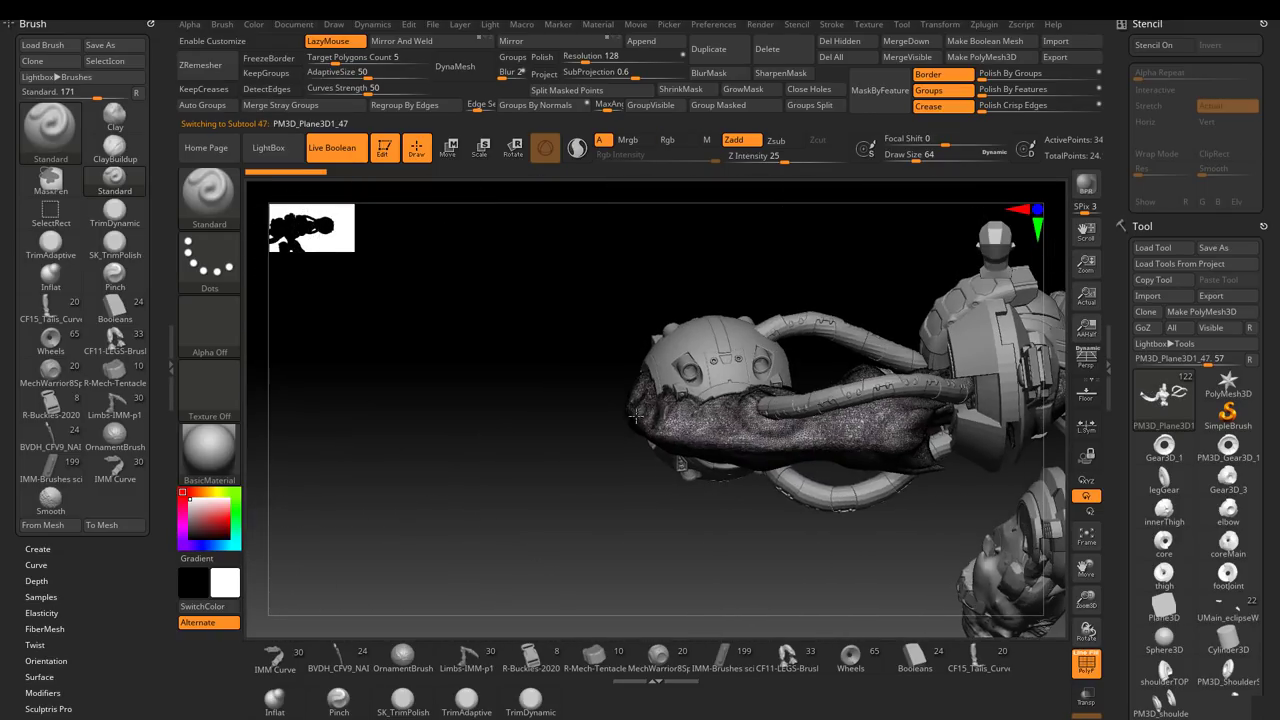
mouse_move(745, 425)
right_down()
mouse_move(703, 443)
mouse_move(560, 320)
right_up()
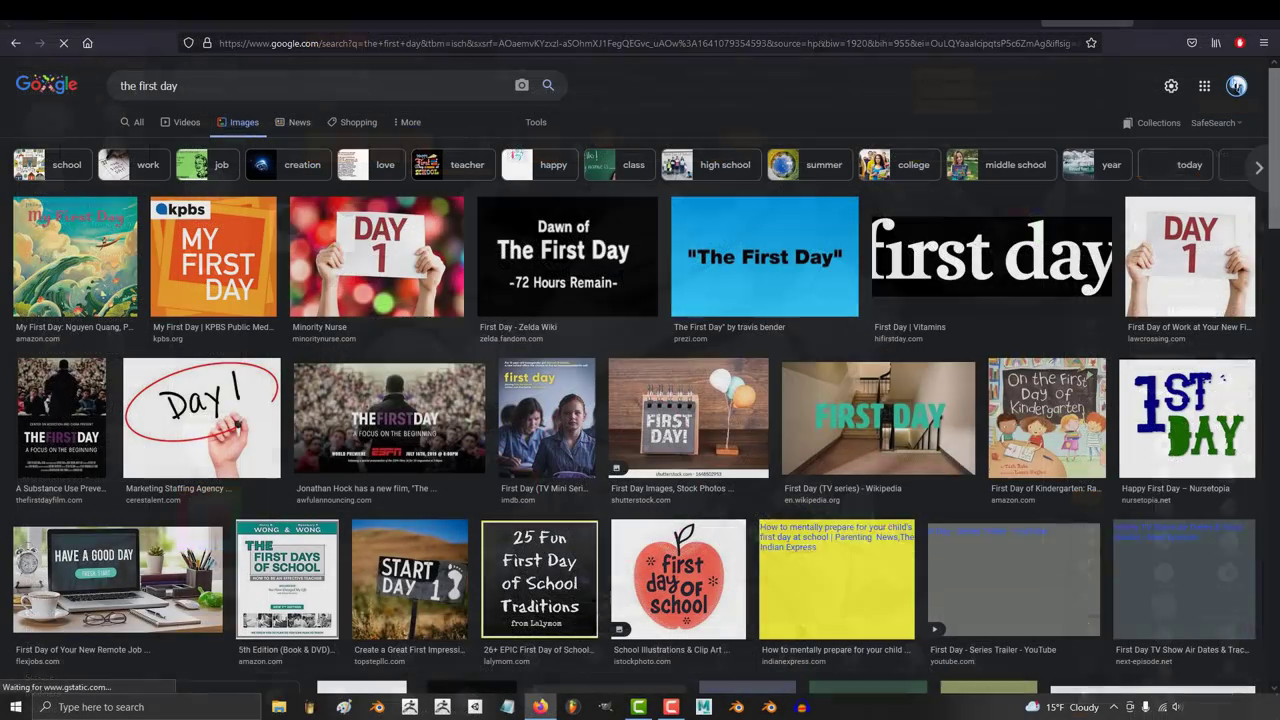
Replace the Google image search with 'download b'.
click(75, 256)
triple_click(304, 85)
text(downl)
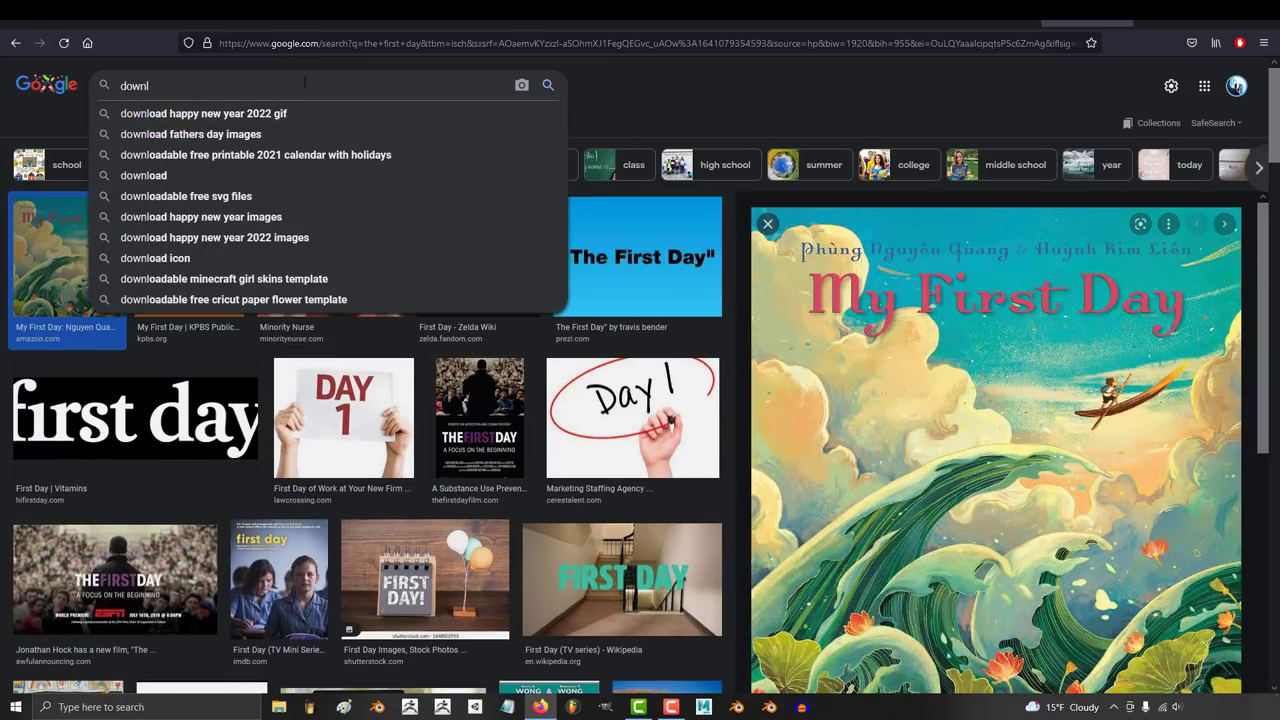
text(oad blender)
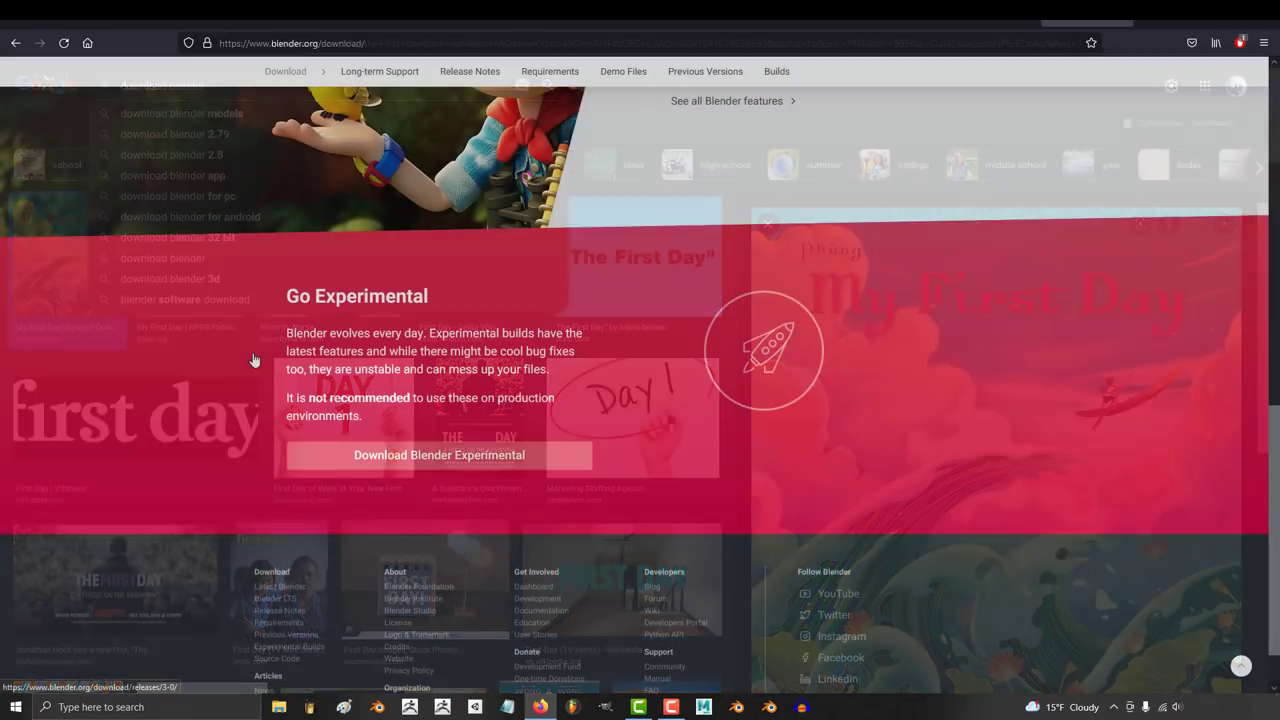
Open blender.org/download and browse sculpted character artworks on ArtStation.
middle_click(204, 406)
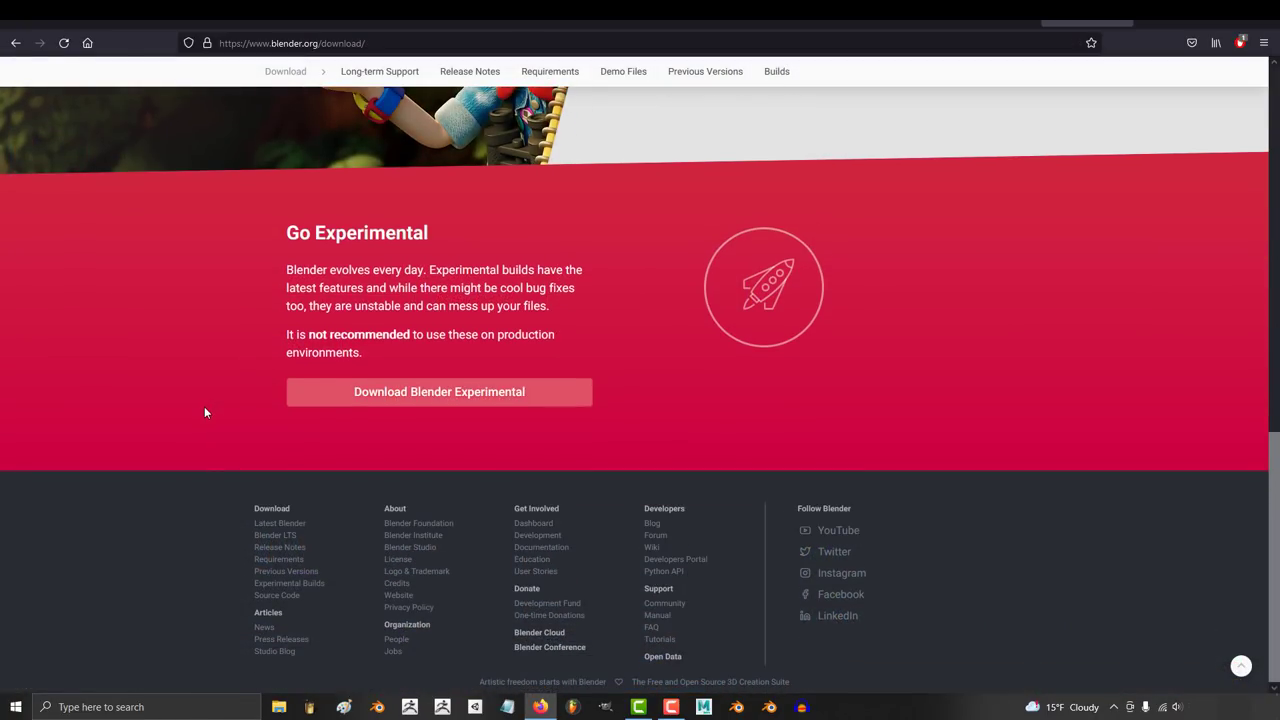
middle_click(202, 298)
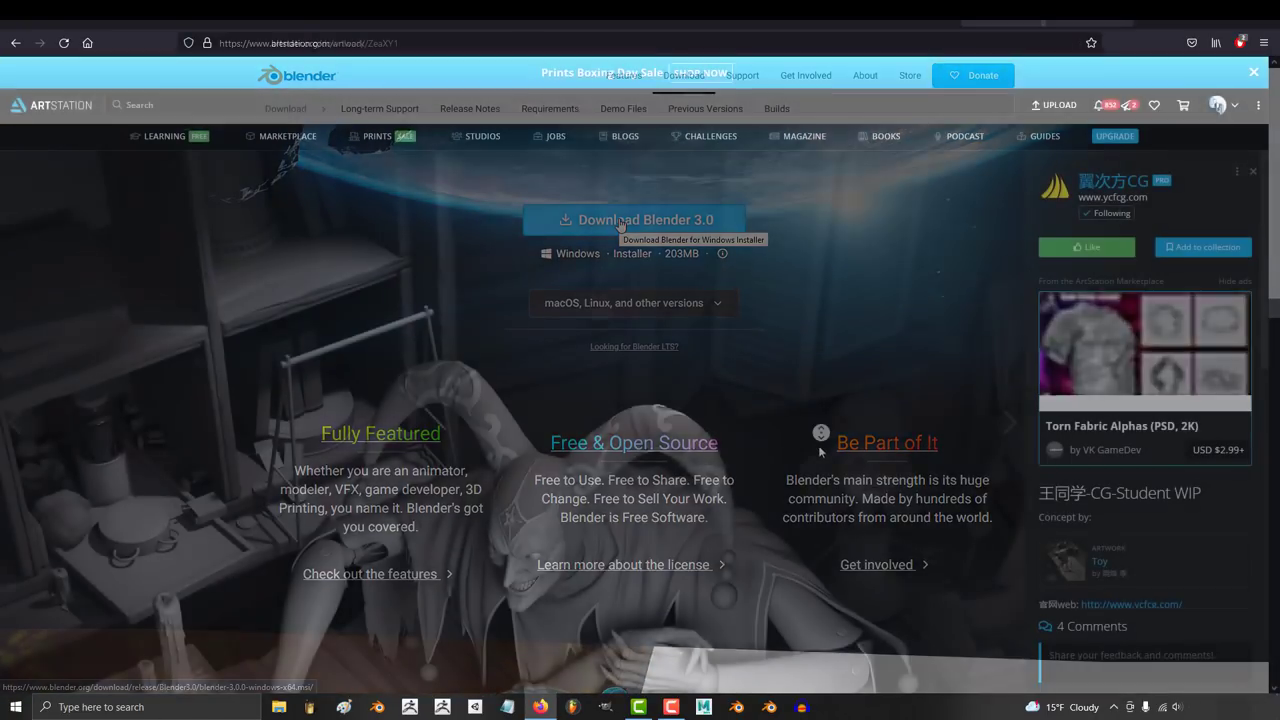
middle_click(821, 432)
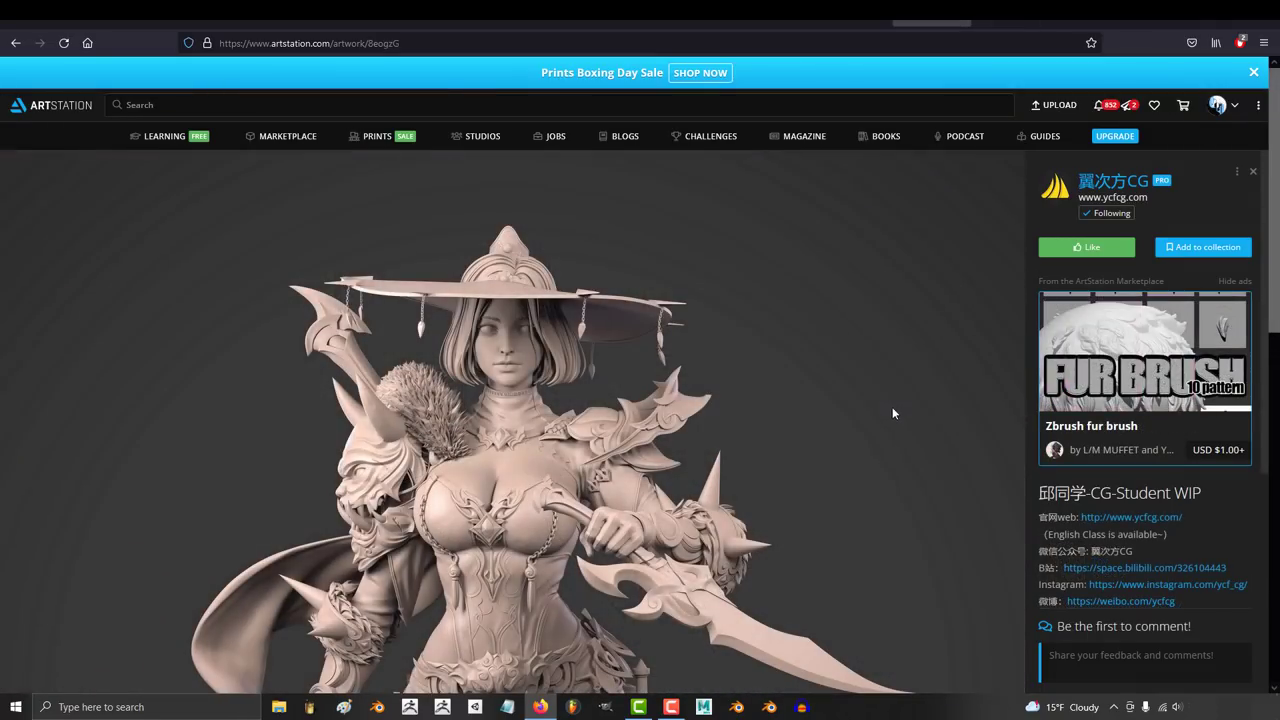
middle_click(892, 407)
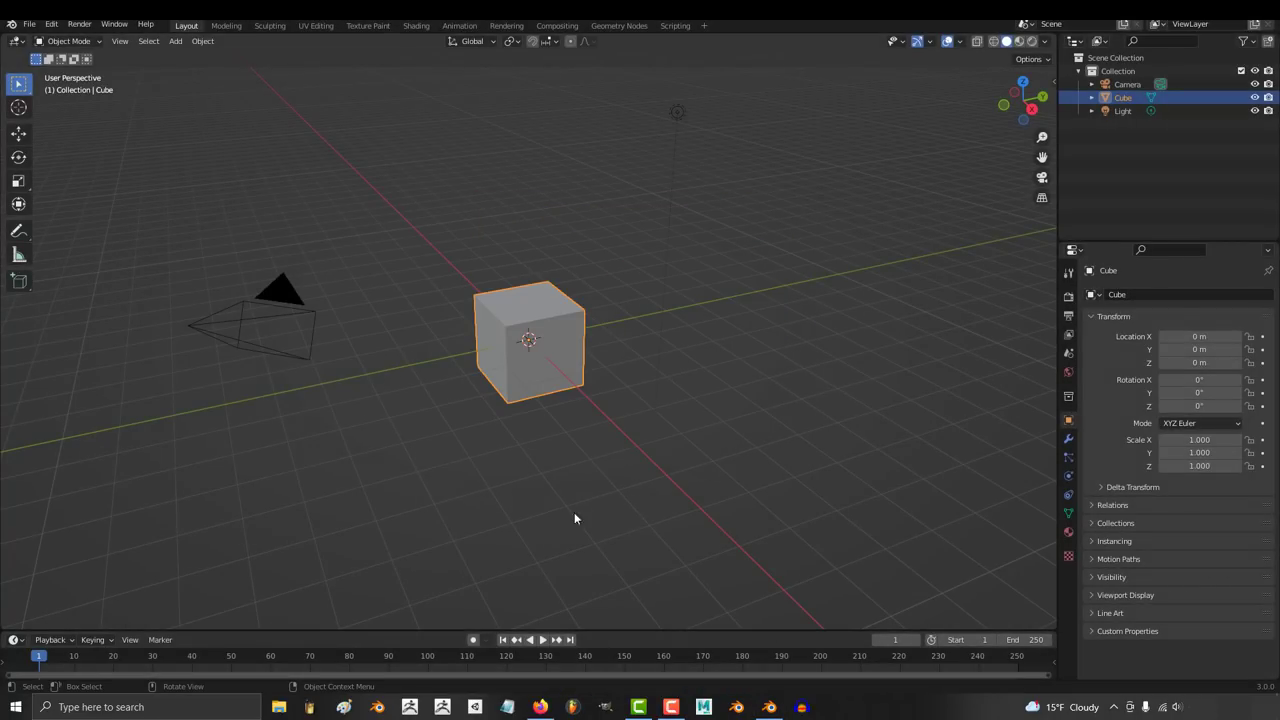
Delete the default objects from the Blender scene.
middle_drag(799, 445, 231, 280)
click(231, 280)
shift+click(690, 214)
key(Delete)
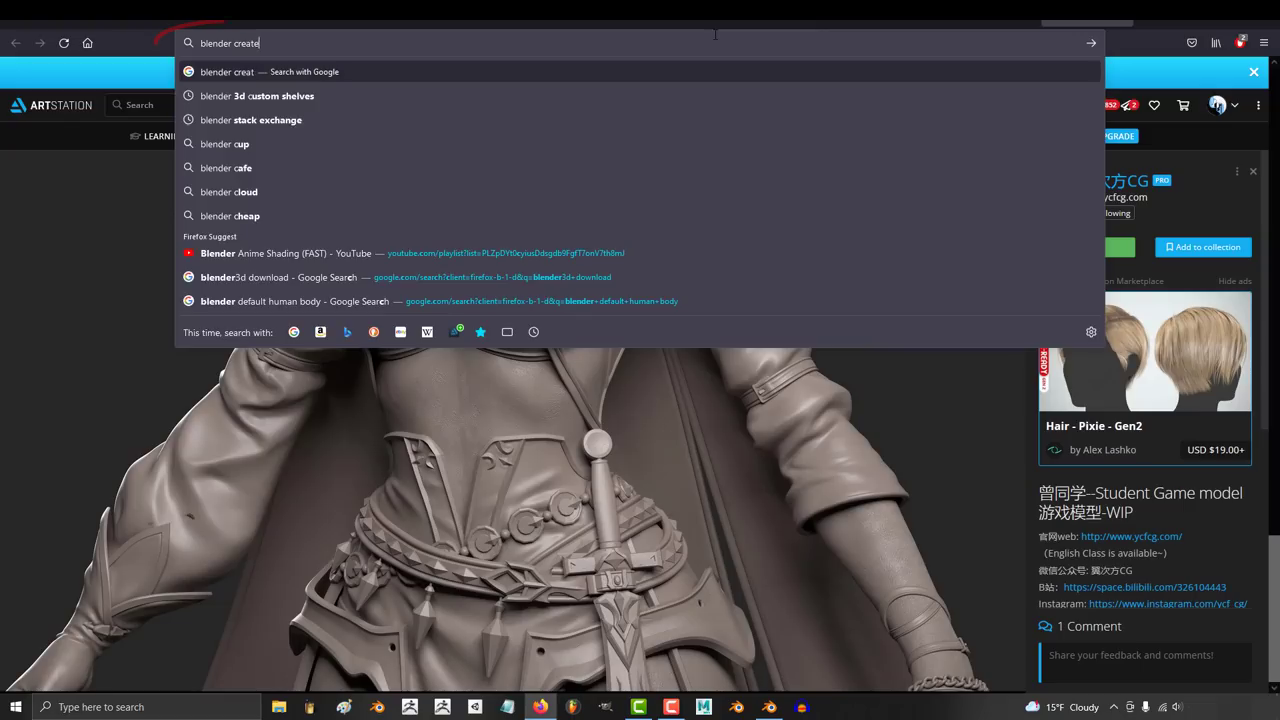
Search for Blender's add-object hotkey, then add a Monkey mesh and toggle see-through display.
text(bject h)
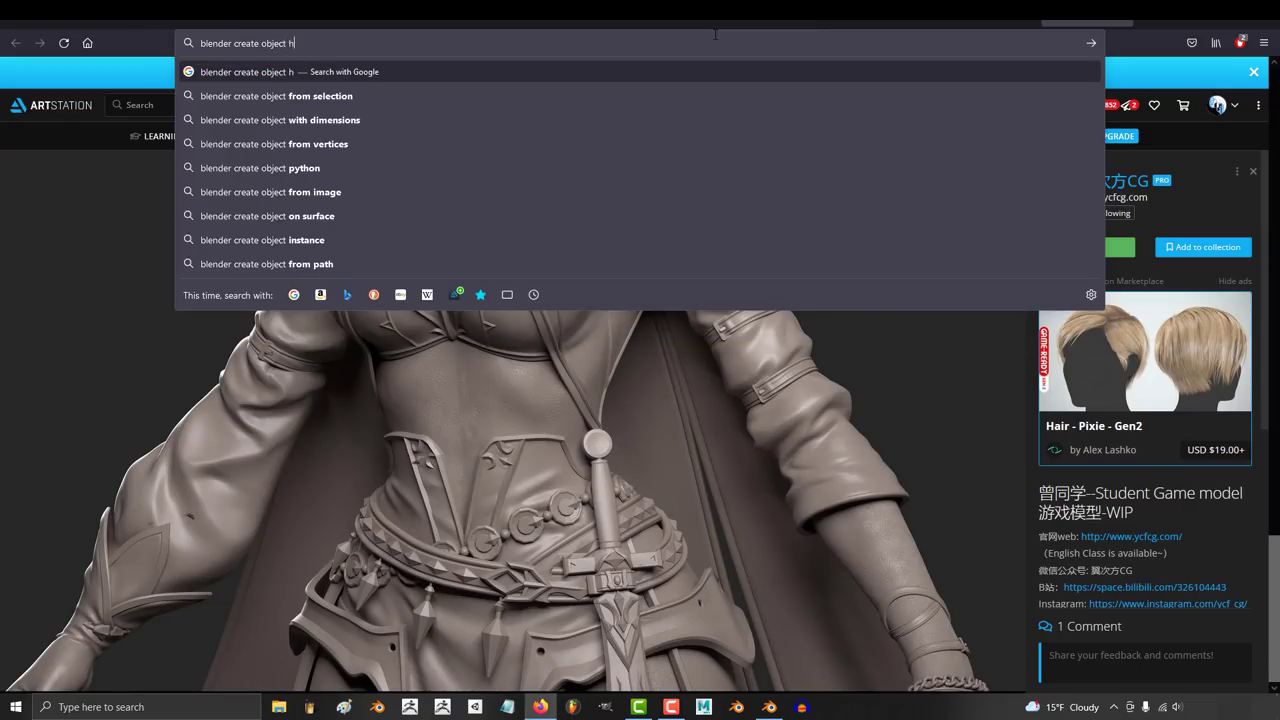
text(otkey)
key(Return)
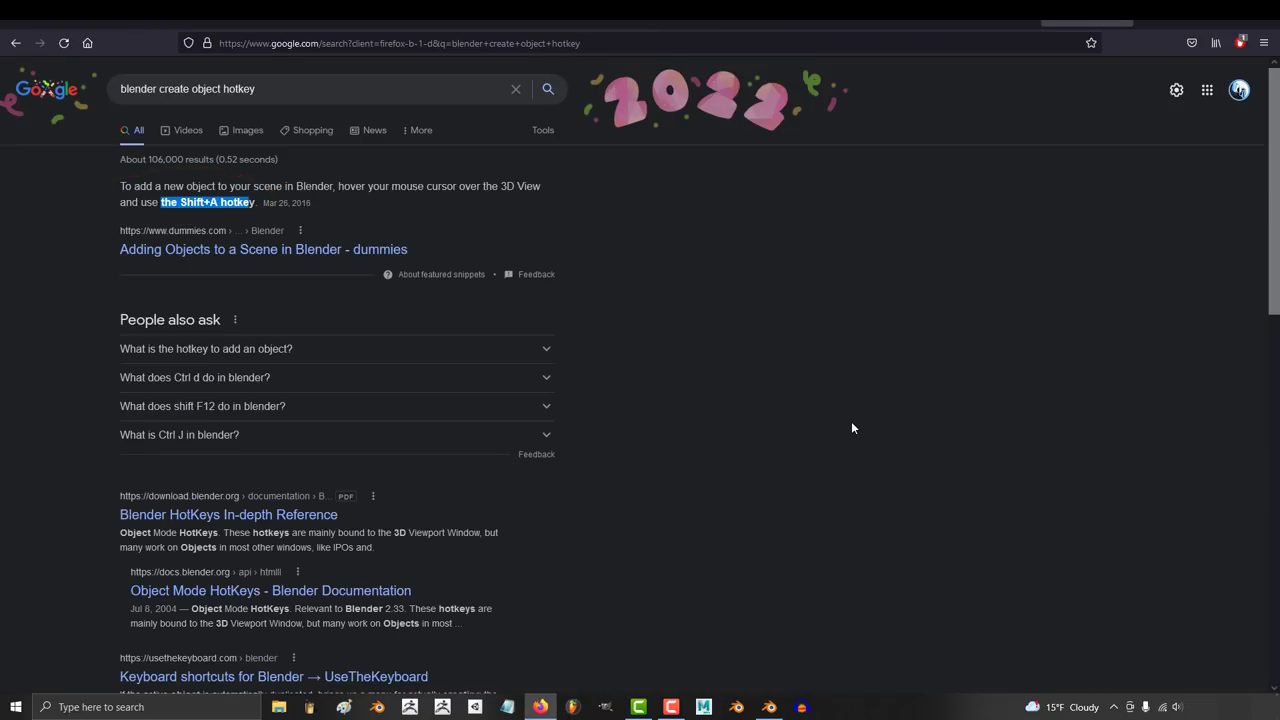
click(769, 707)
key(shift+a)
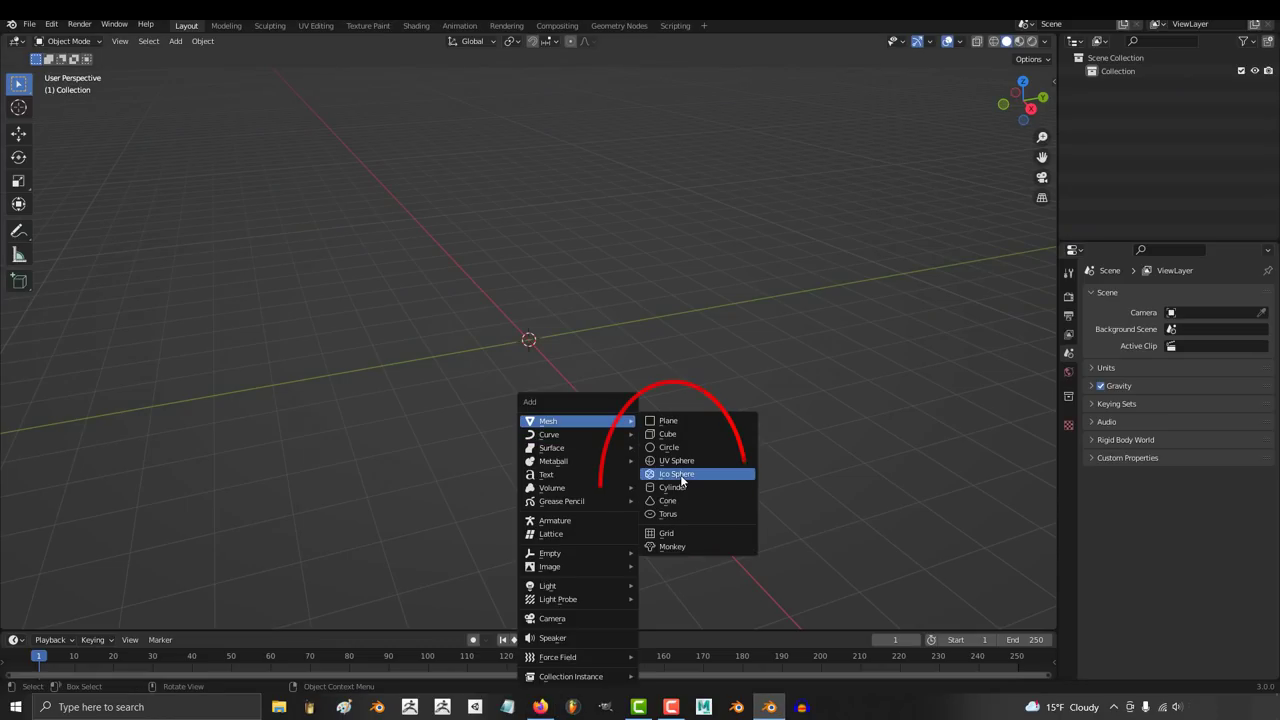
click(703, 548)
scroll(646, 477, up, 6)
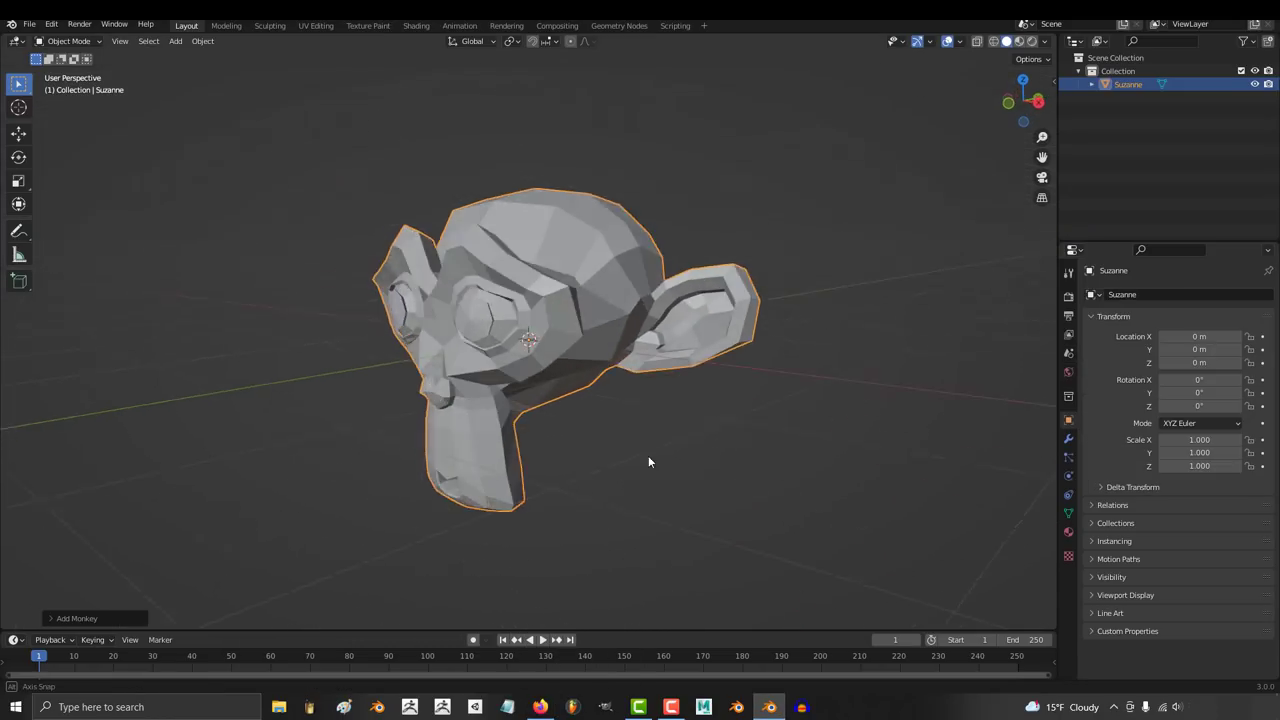
key(alt+z)
key(alt+z)
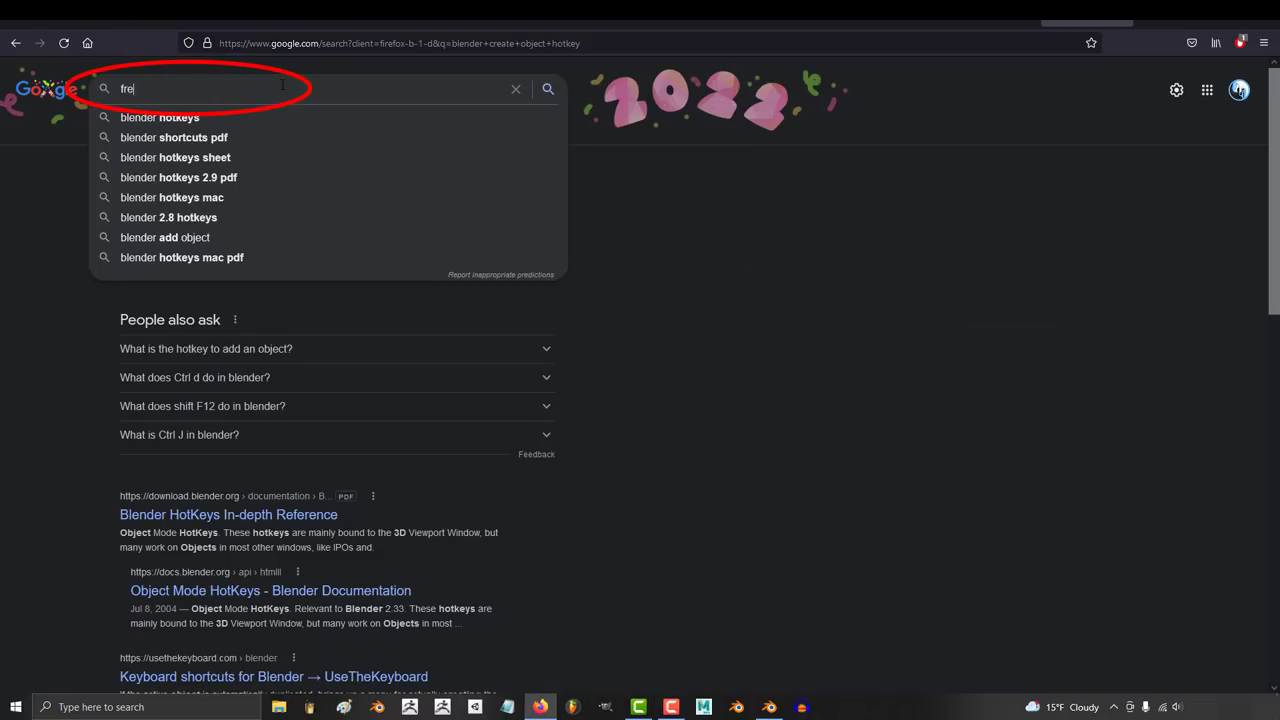
Bring the downloaded Blenda base body file from Downloads into Blender.
text(free 3d base body)
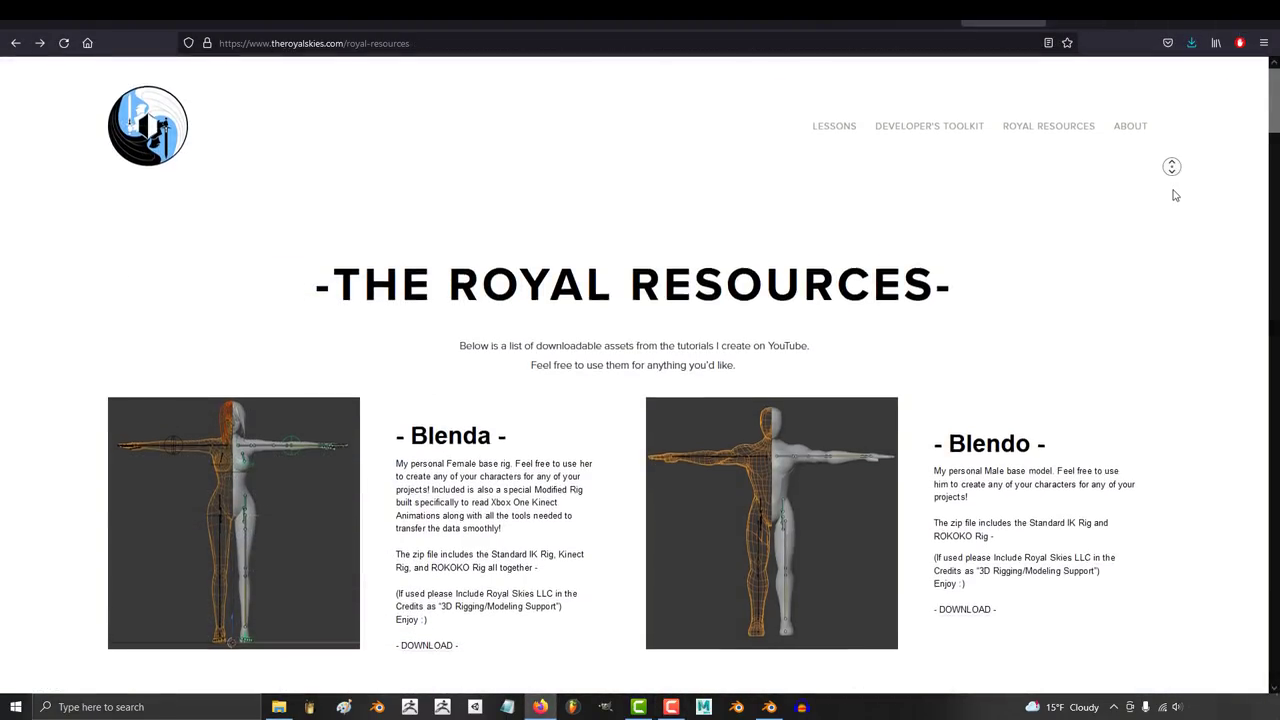
scroll(1173, 196, down, 2)
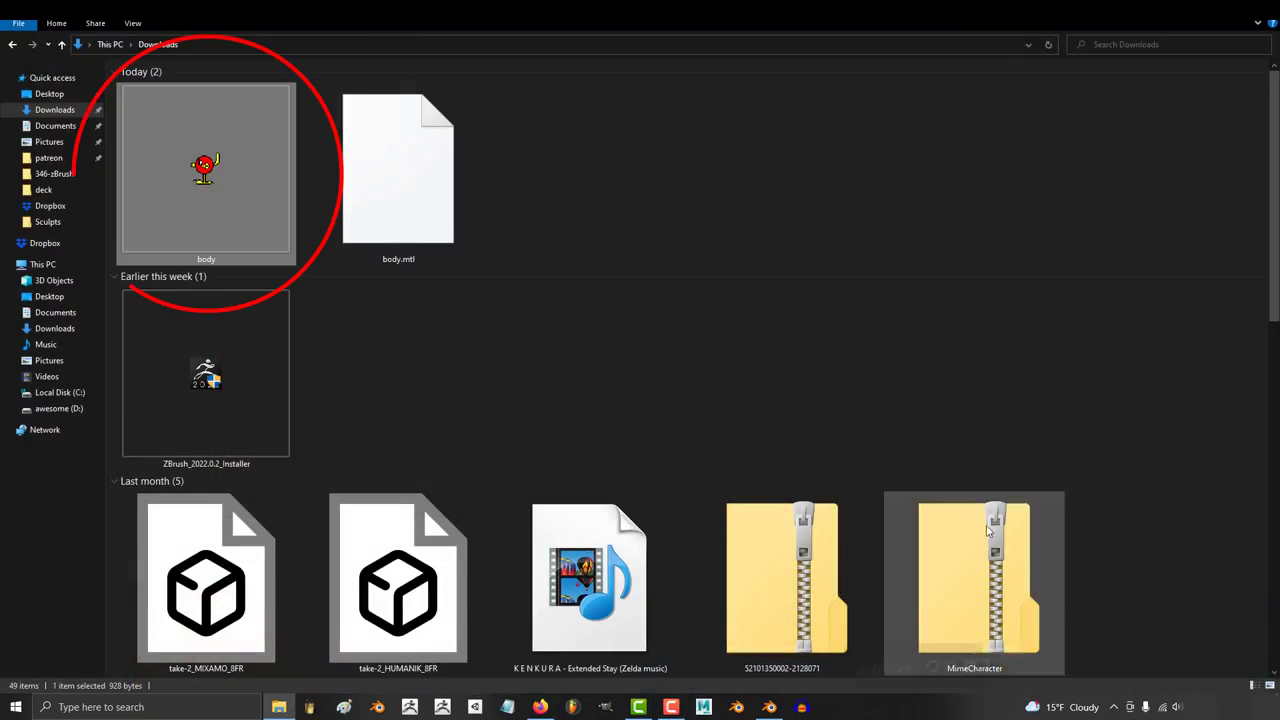
drag(200, 171, 590, 355)
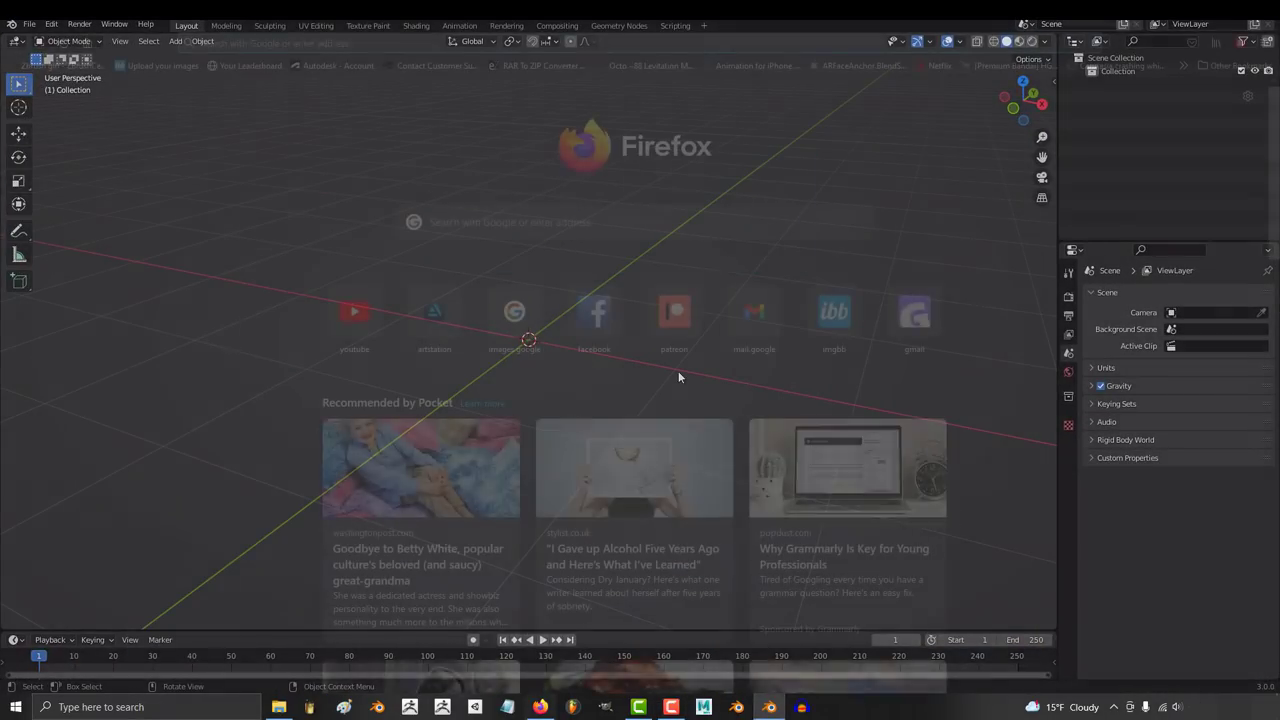
Switch the Blenda body to Sculpt Mode and orbit around to view its back.
text(how to get object int)
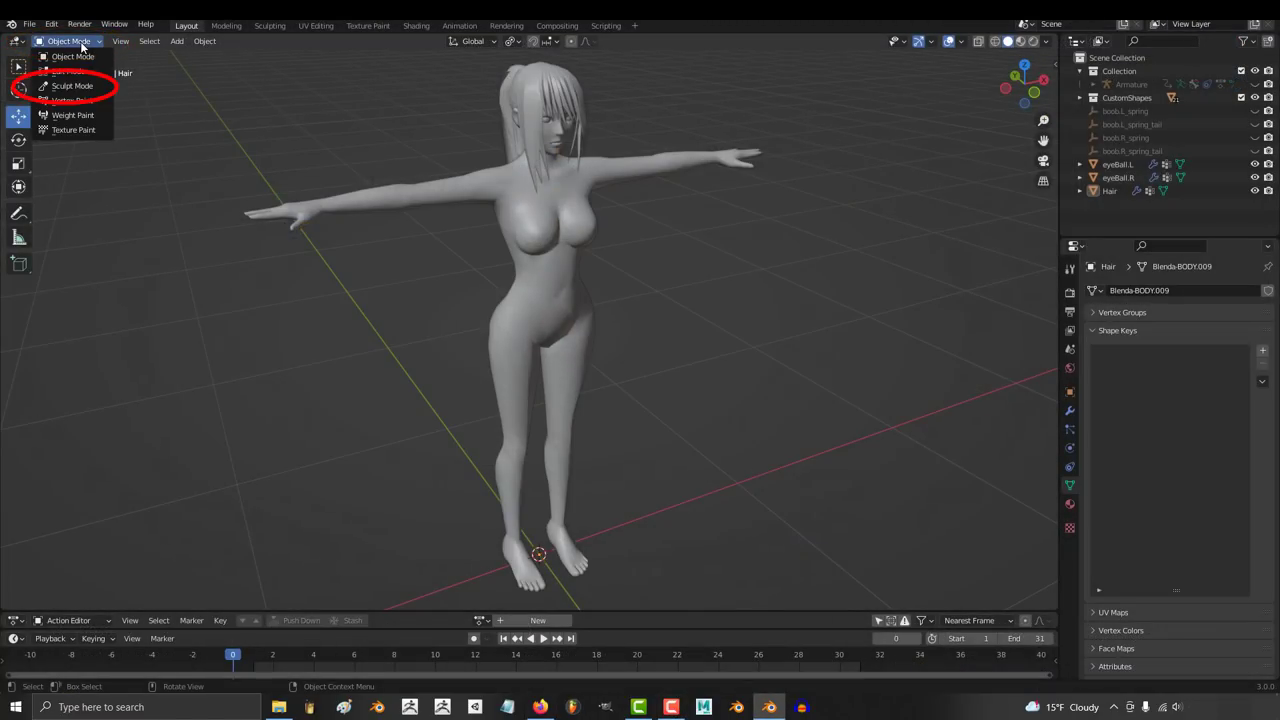
click(76, 87)
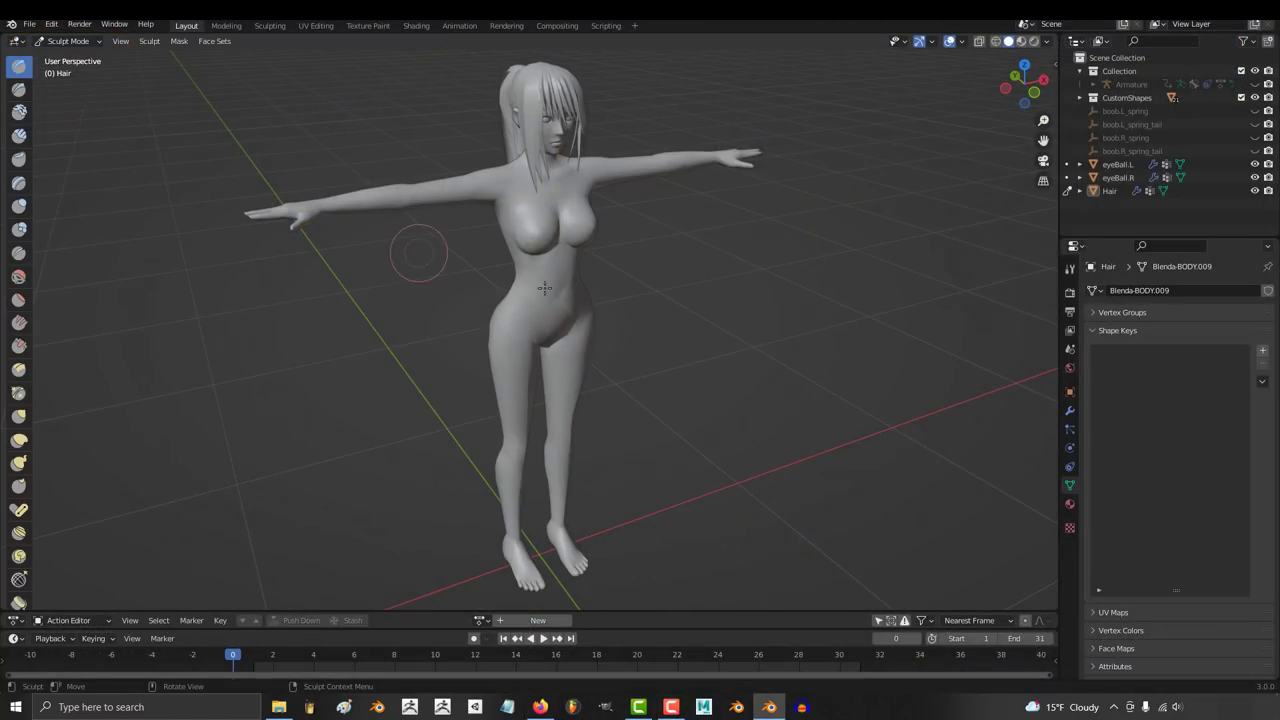
mouse_move(810, 380)
middle_down()
mouse_move(464, 333)
mouse_move(183, 359)
mouse_move(293, 372)
middle_up()
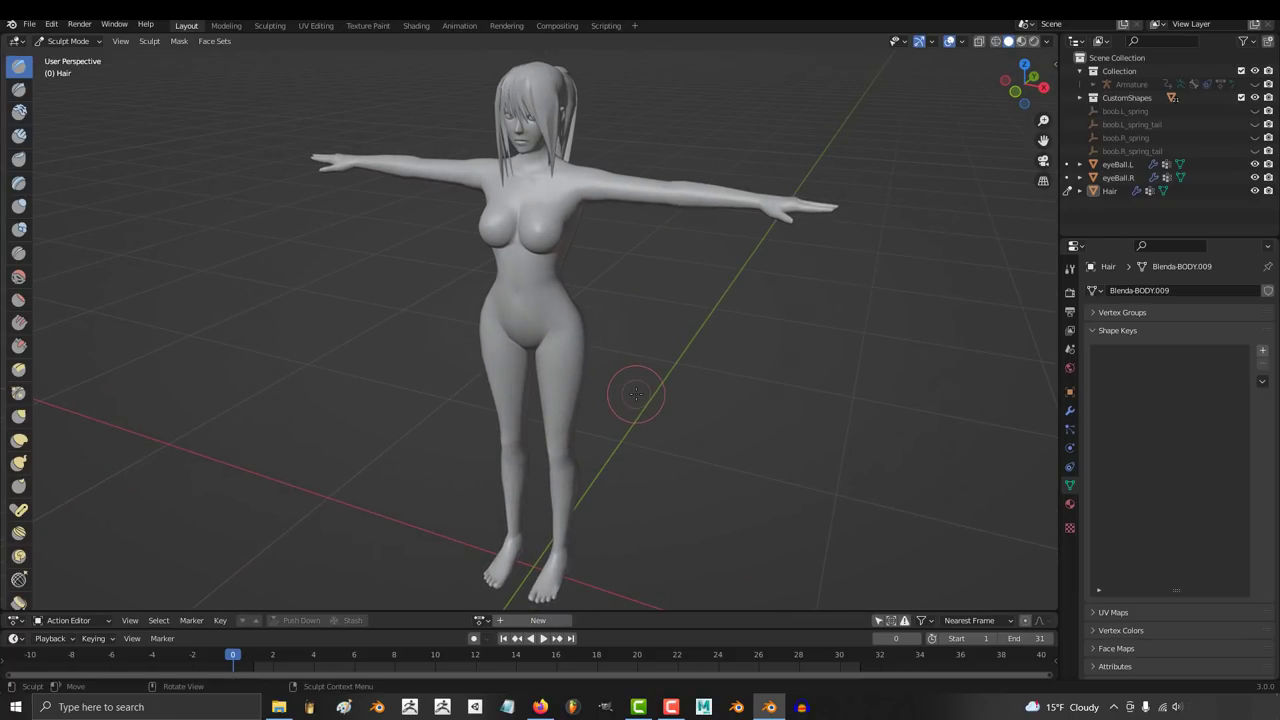
middle_drag(636, 393, 498, 391)
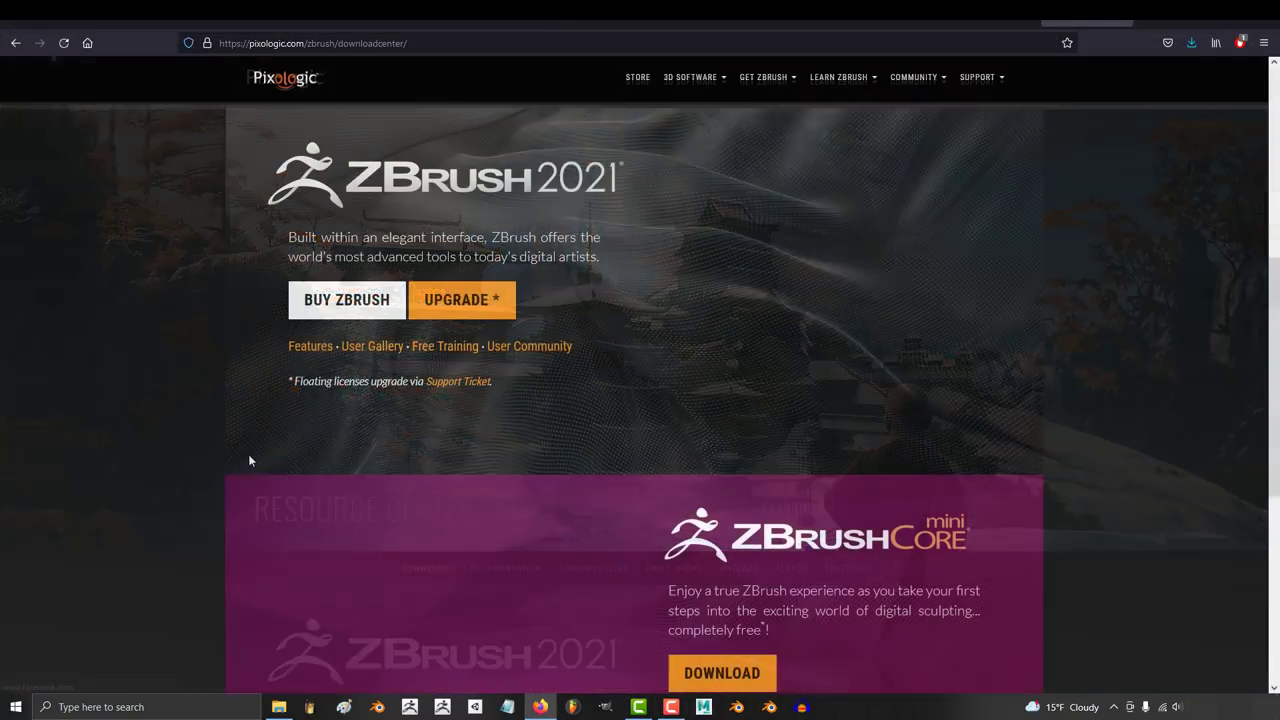
scroll(249, 460, down, 4)
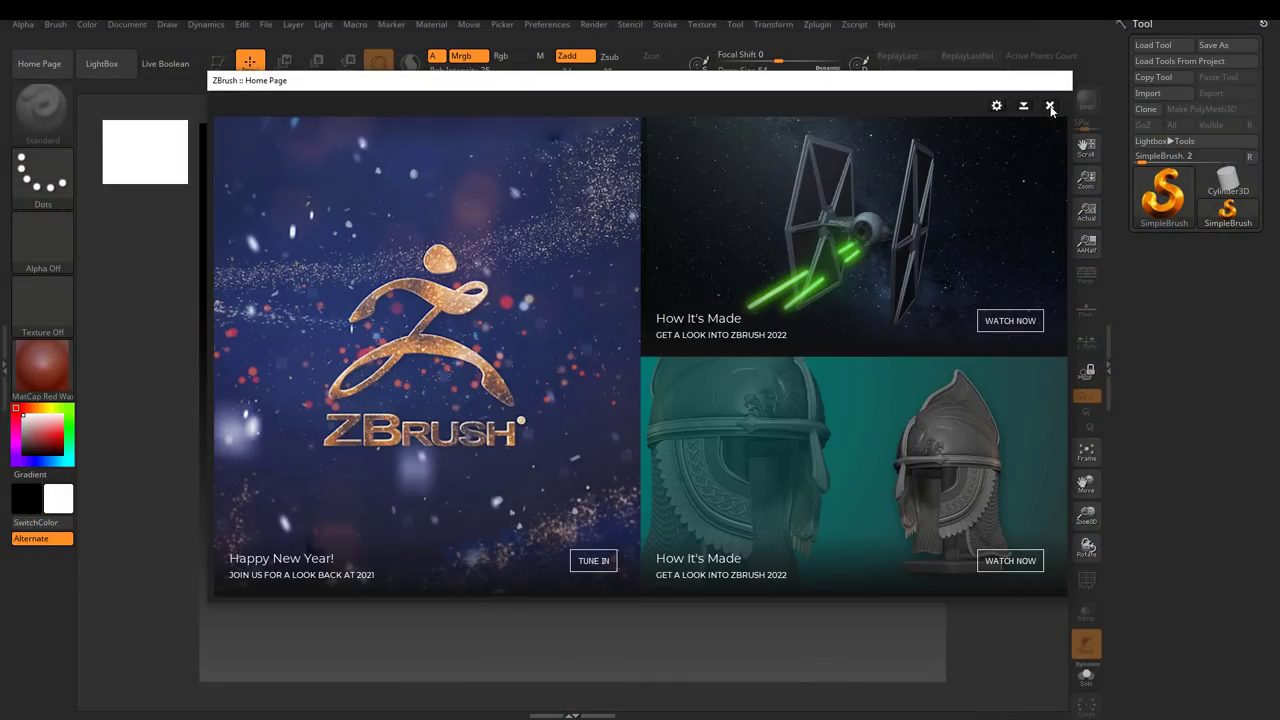
Open ZBrush's LightBox project library and load Female.ZPR onto the canvas.
click(1049, 106)
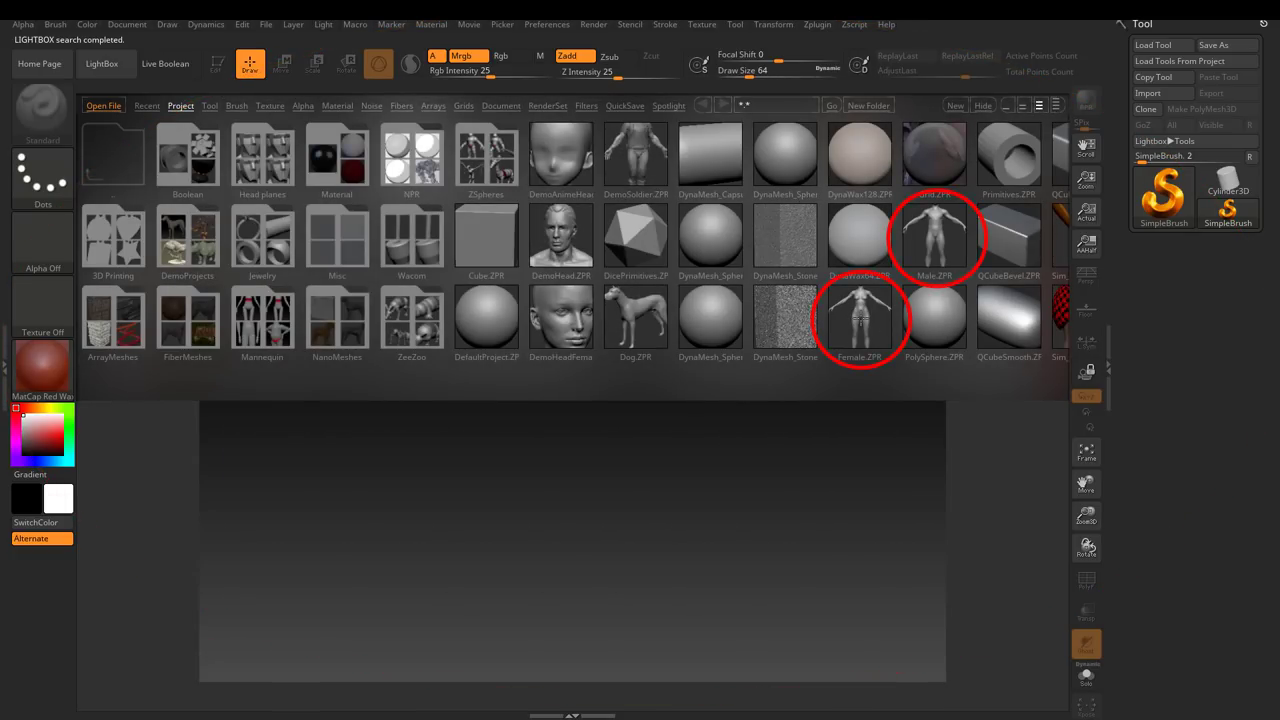
click(859, 318)
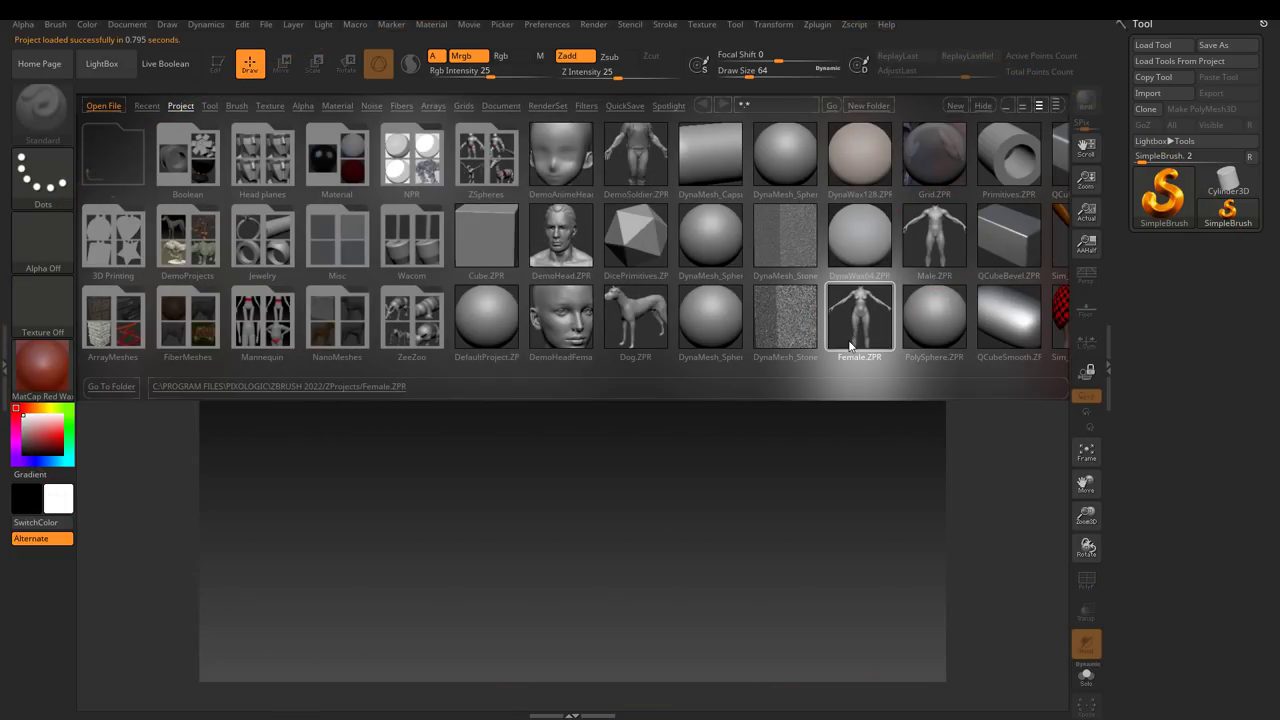
double_click(849, 346)
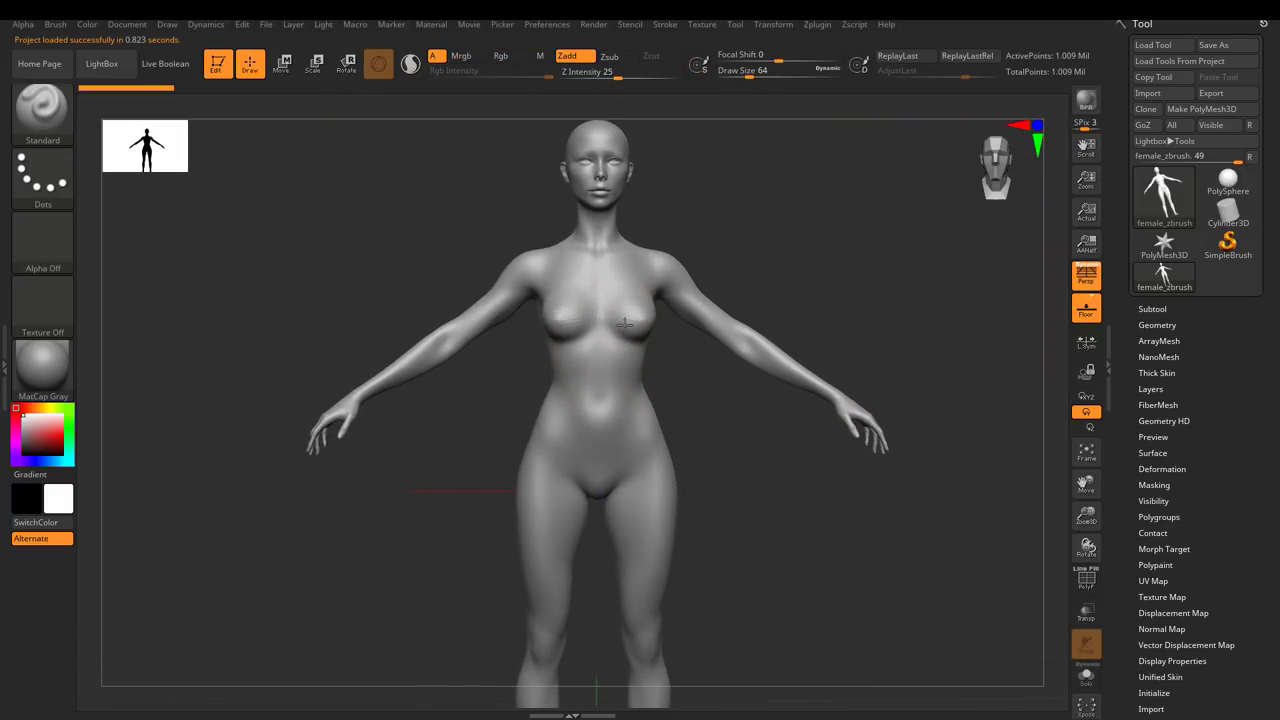
Orbit and zoom the Female body across the torso, hips, chest and head-and-shoulder views.
right_drag(624, 322, 645, 298)
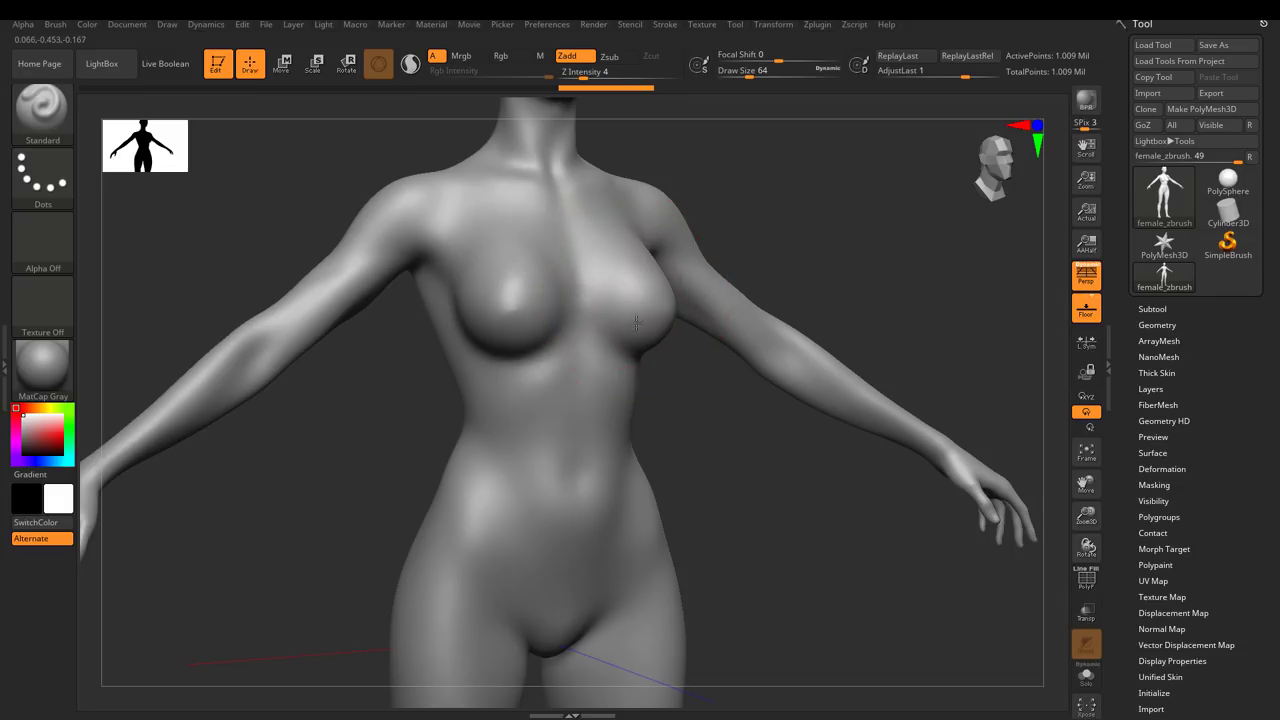
right_drag(659, 607, 576, 271)
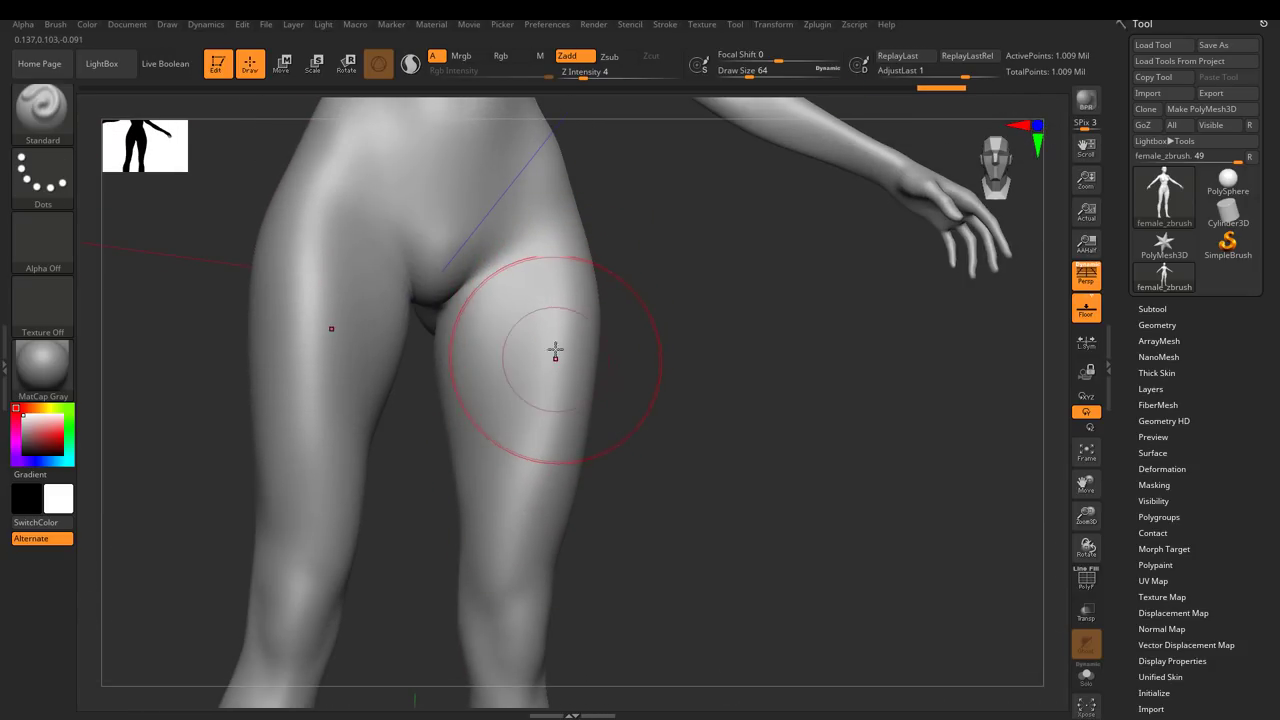
mouse_move(555, 350)
right_down()
mouse_move(545, 330)
mouse_move(543, 509)
mouse_move(559, 331)
right_up()
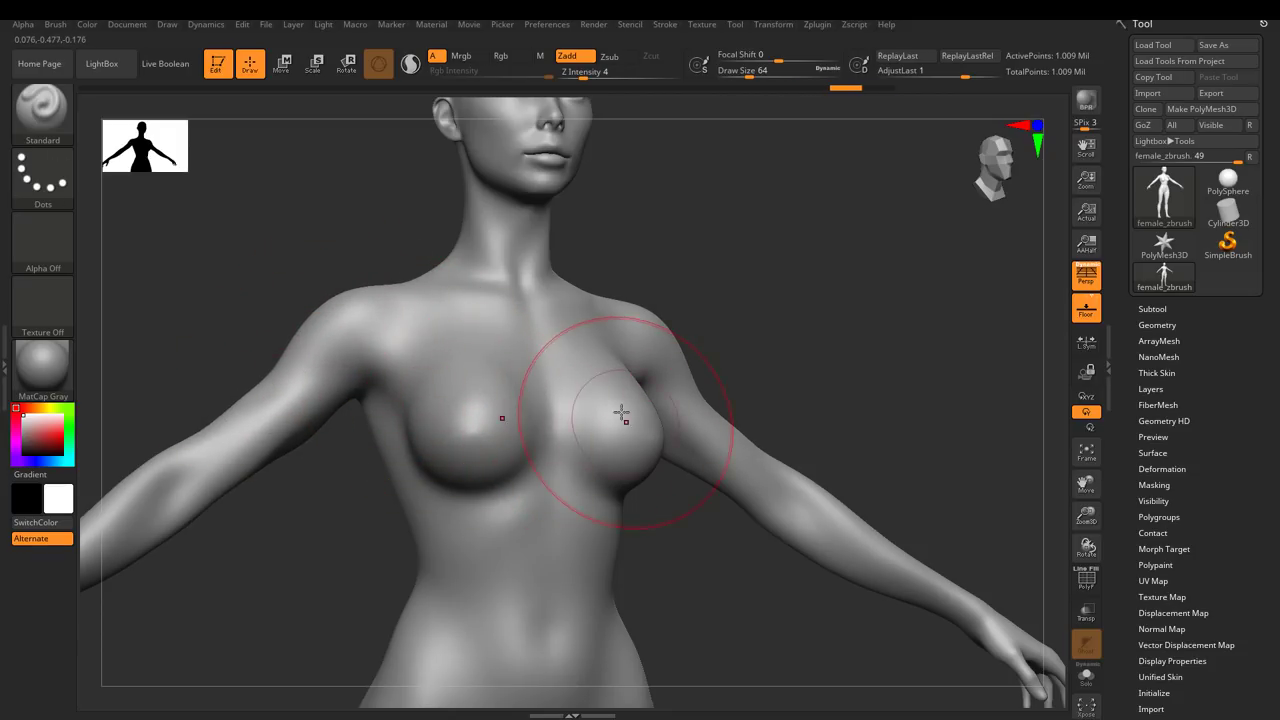
right_drag(586, 391, 529, 400)
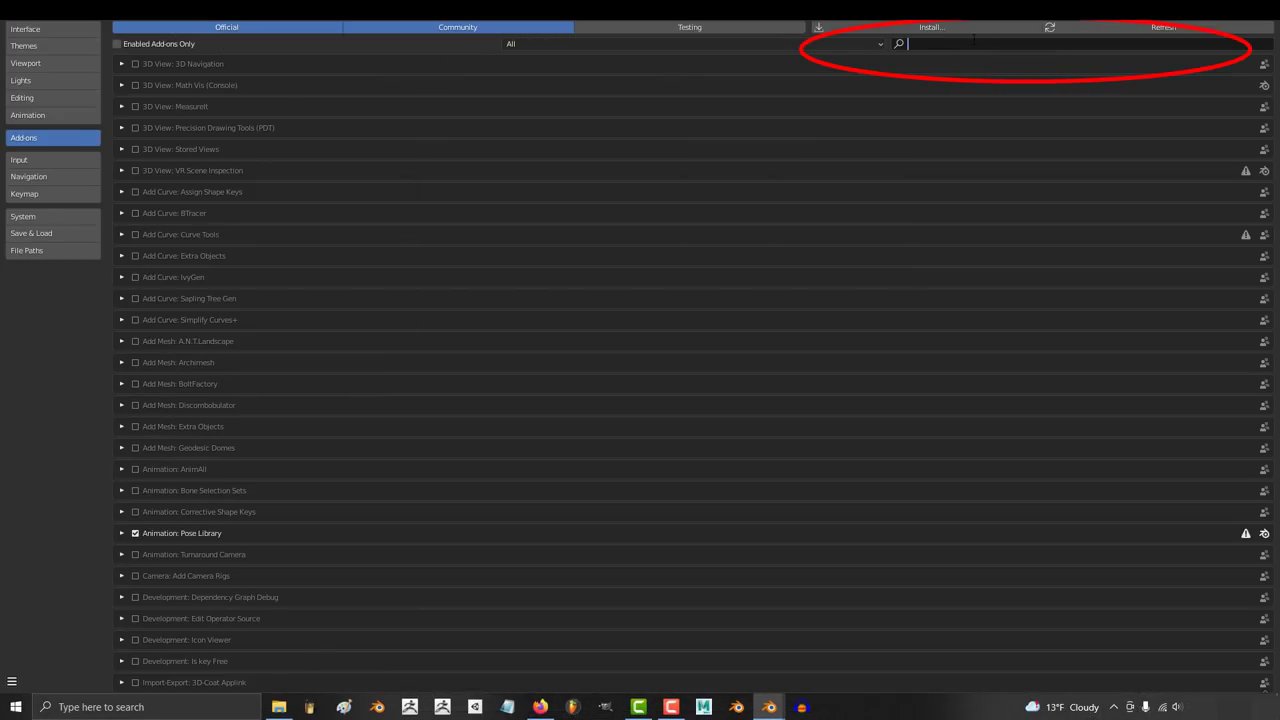
Search add-ons for 'rig', expand a matching add-on's details, then search 'human body'.
text(rig)
click(121, 63)
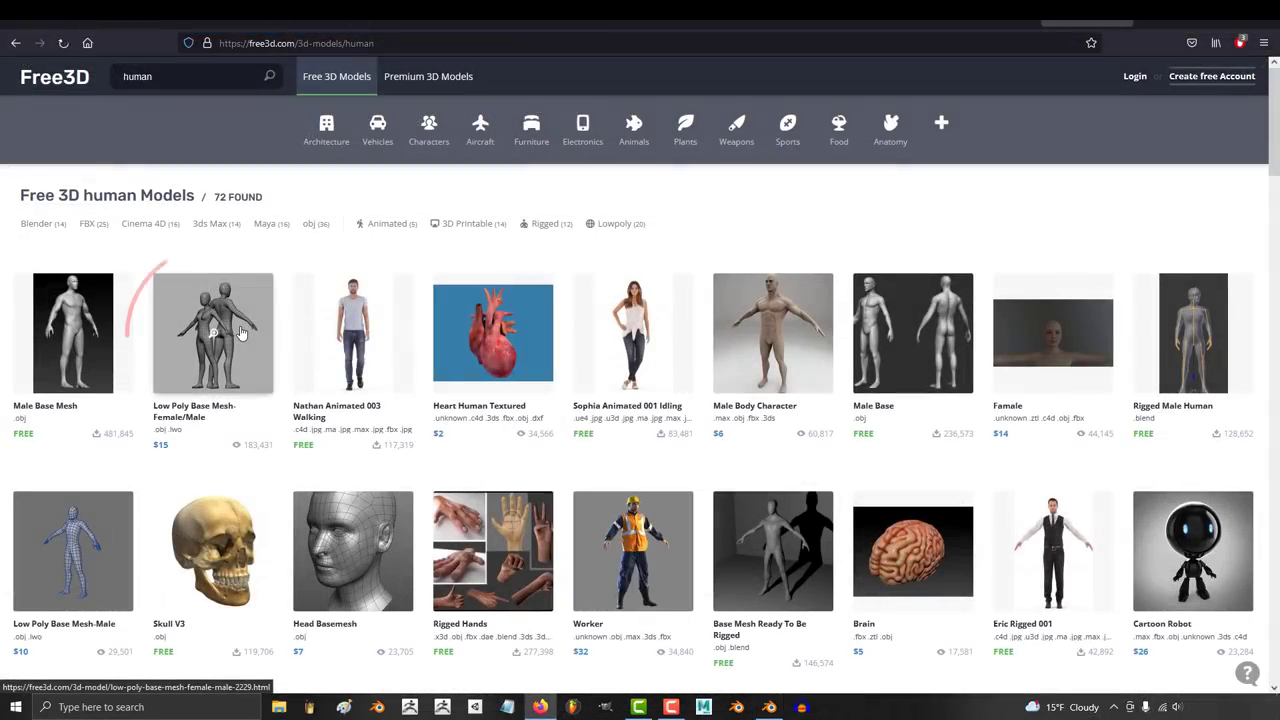
click(240, 332)
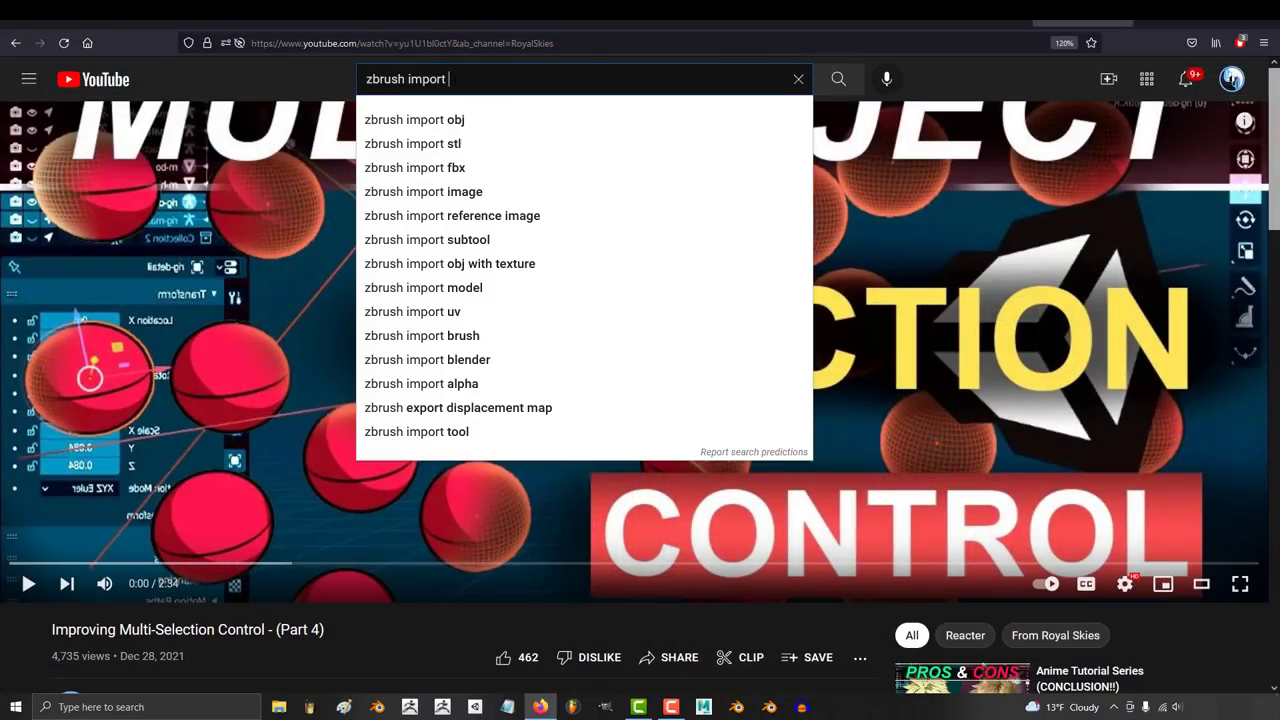
text(human body)
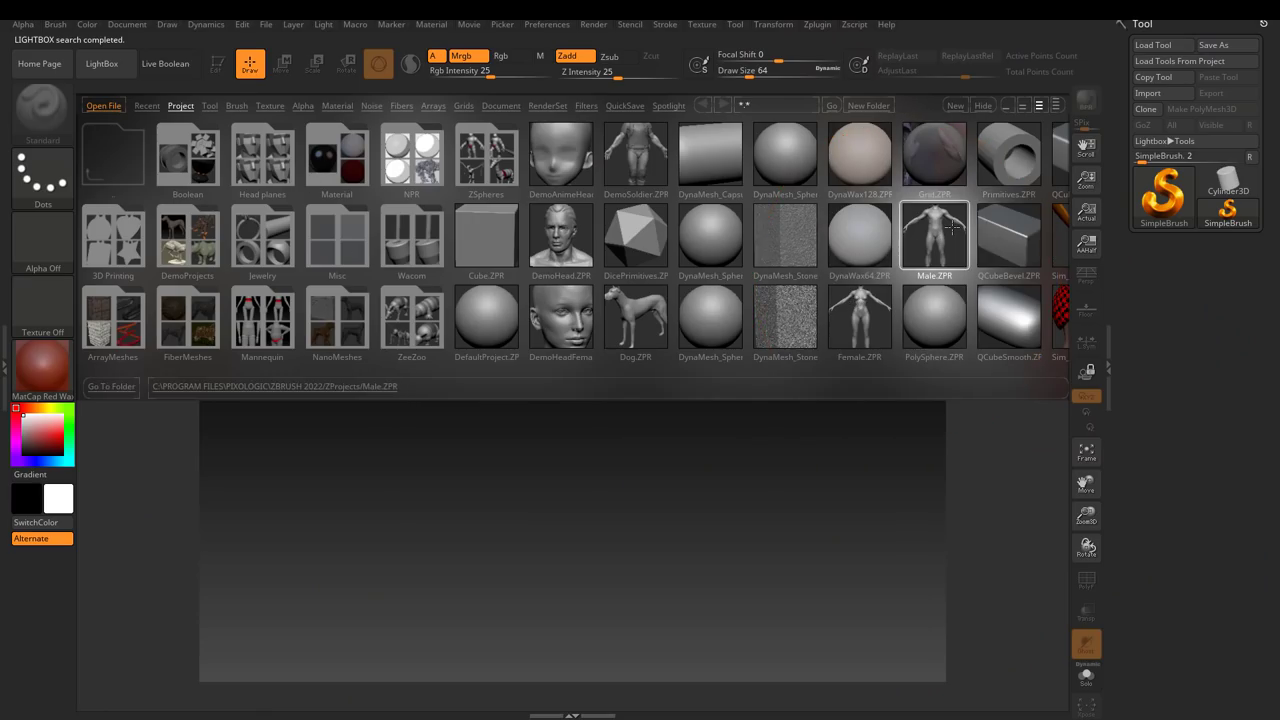
Browse LightBox's Tool, Texture and Project tabs, open a sample project, and orbit the mech to a side view.
click(245, 168)
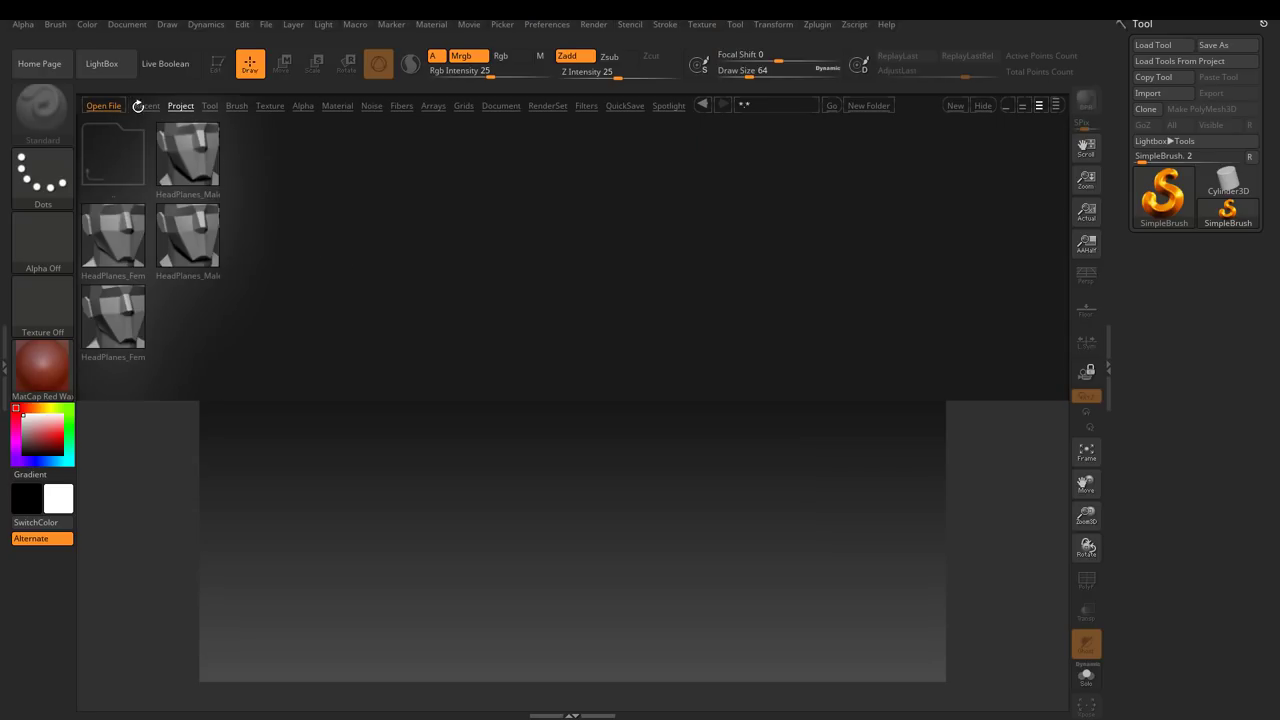
click(210, 106)
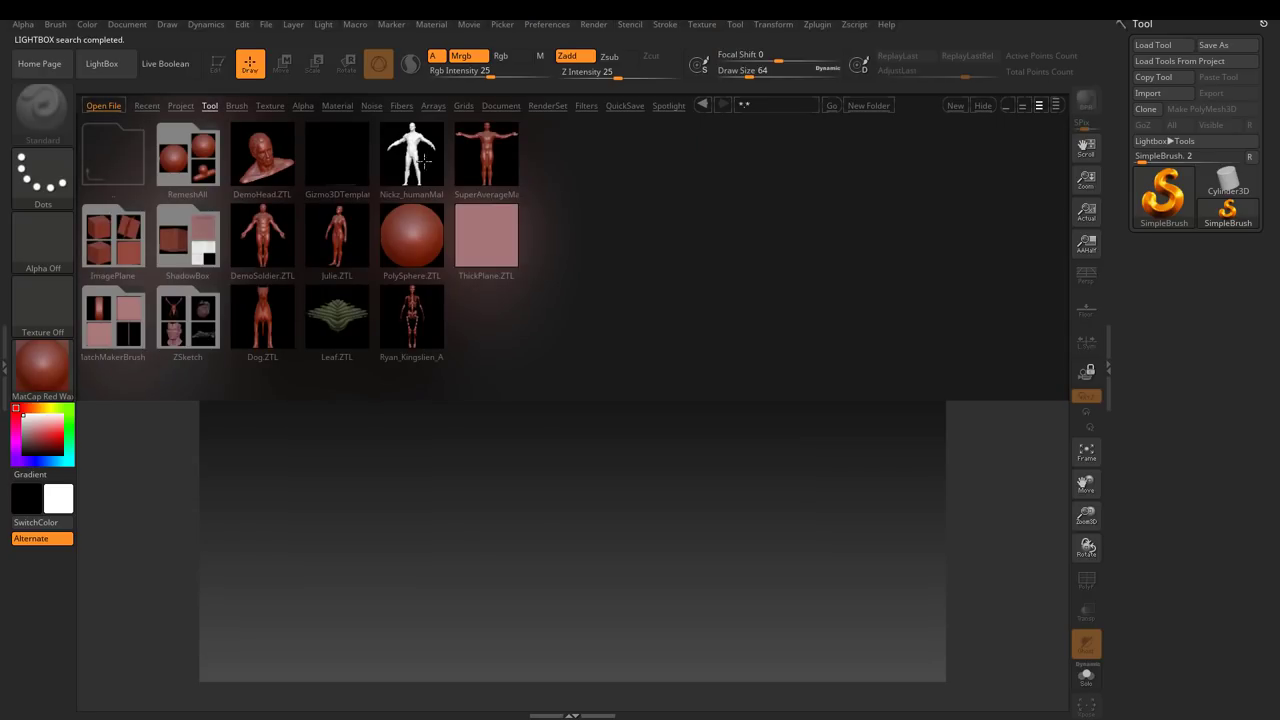
click(270, 106)
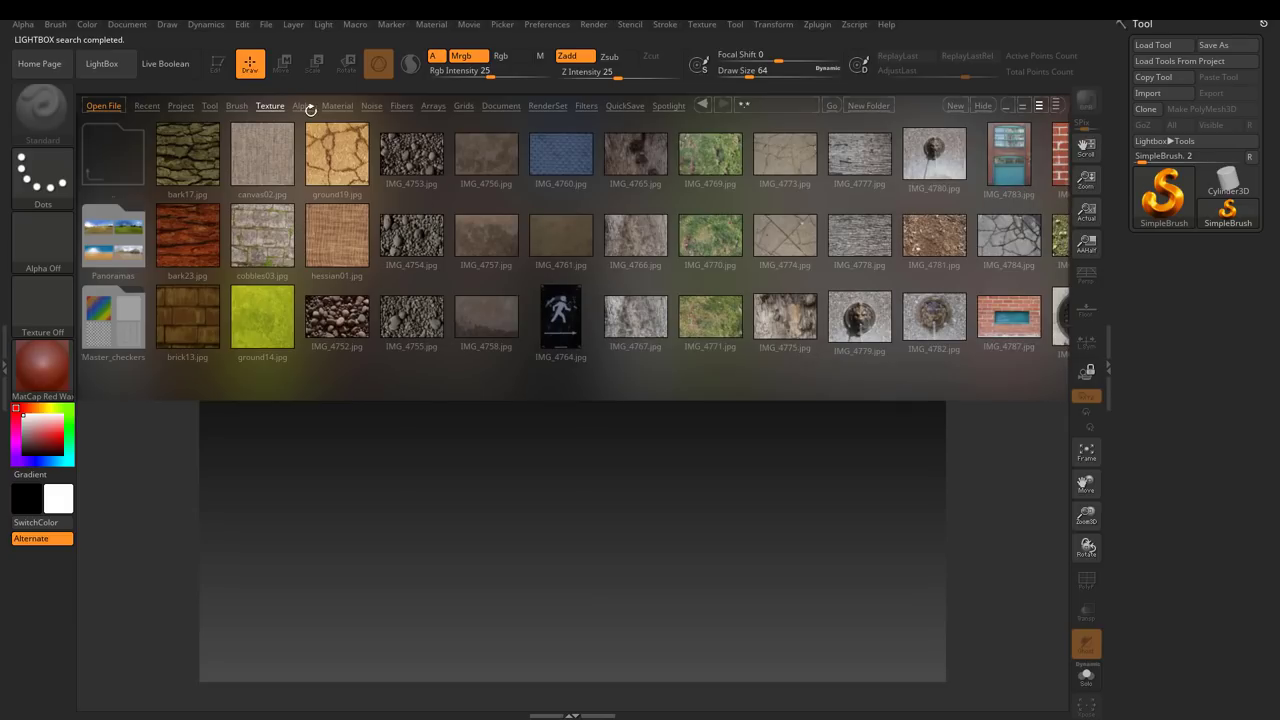
click(181, 106)
click(417, 143)
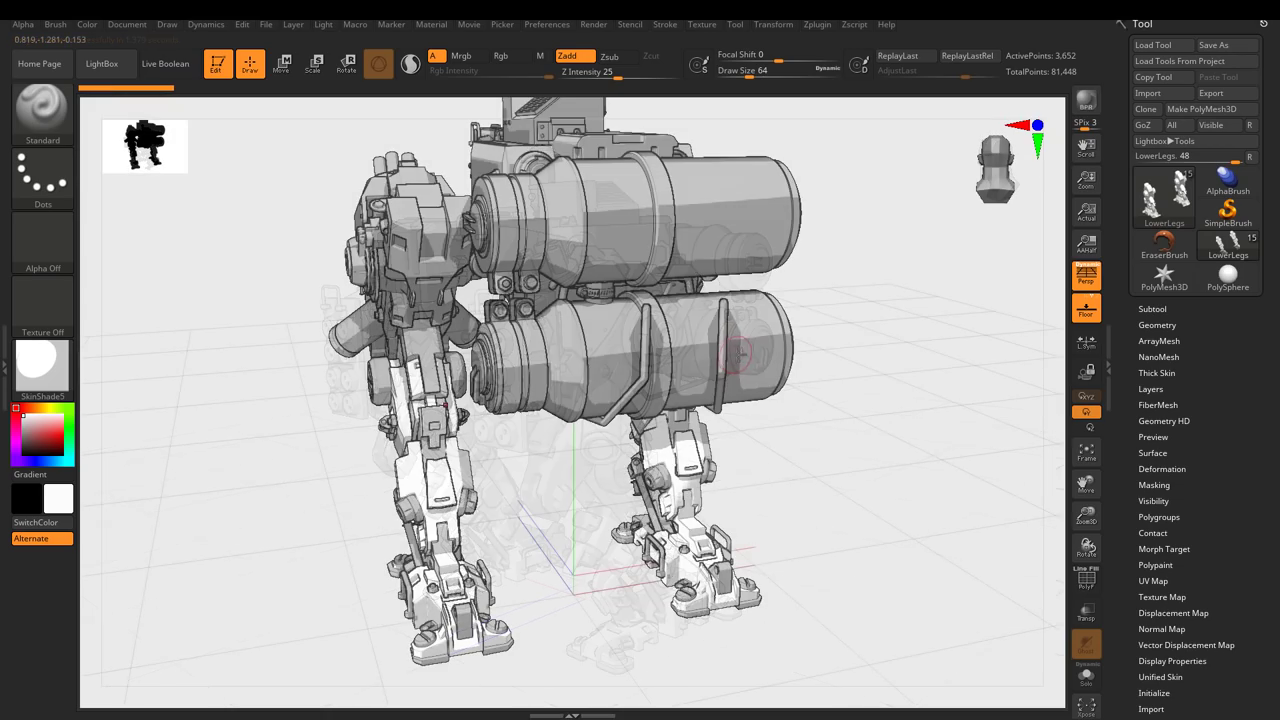
drag(283, 307, 686, 366)
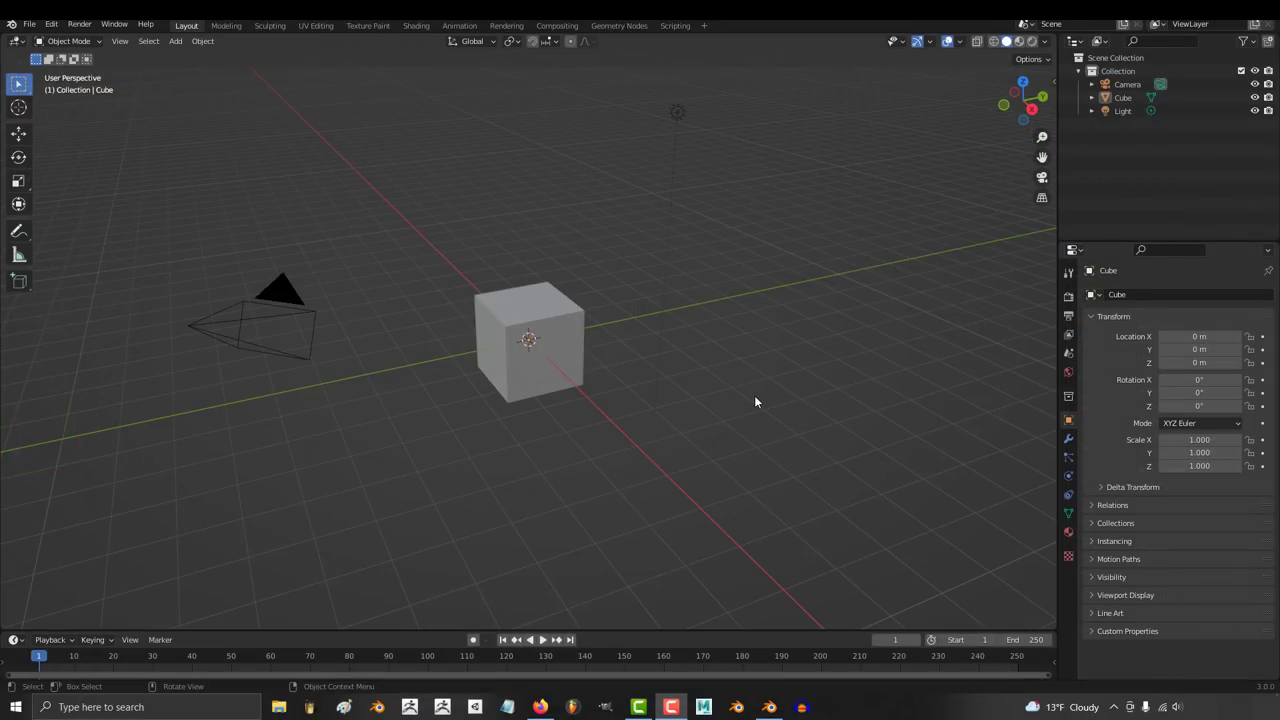
key(shift+a)
mouse_move(755, 398)
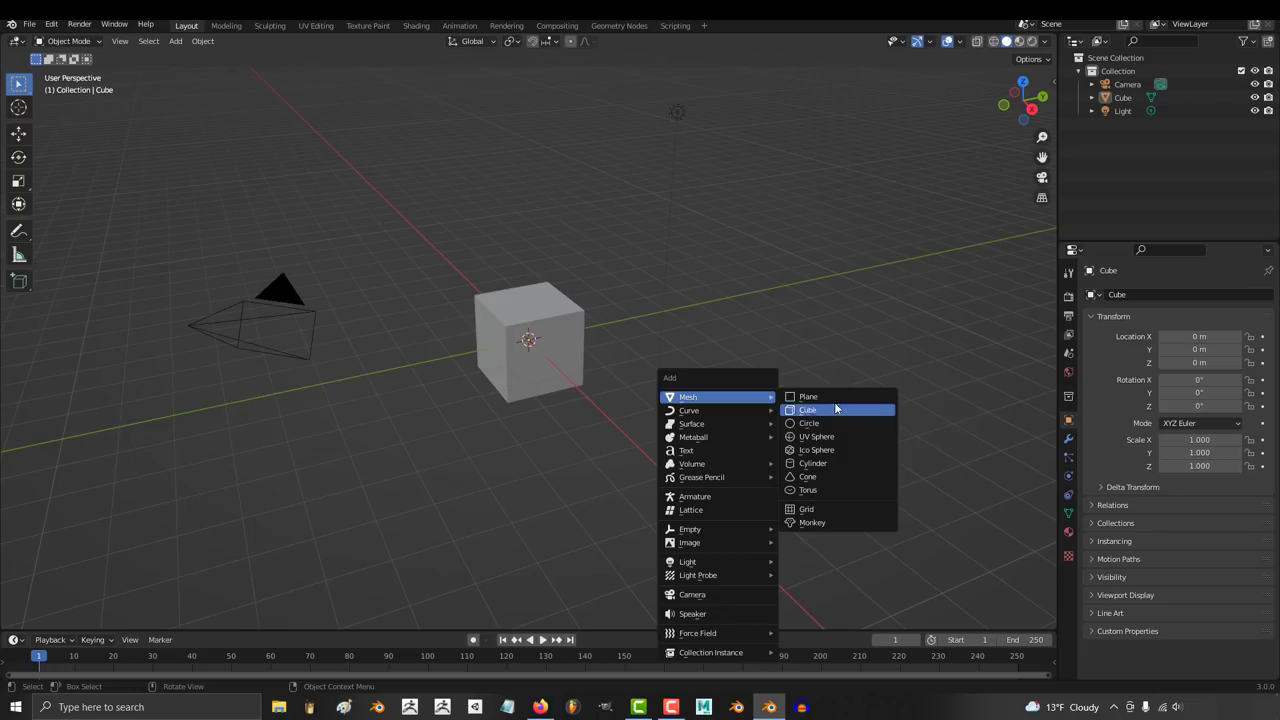
click(841, 522)
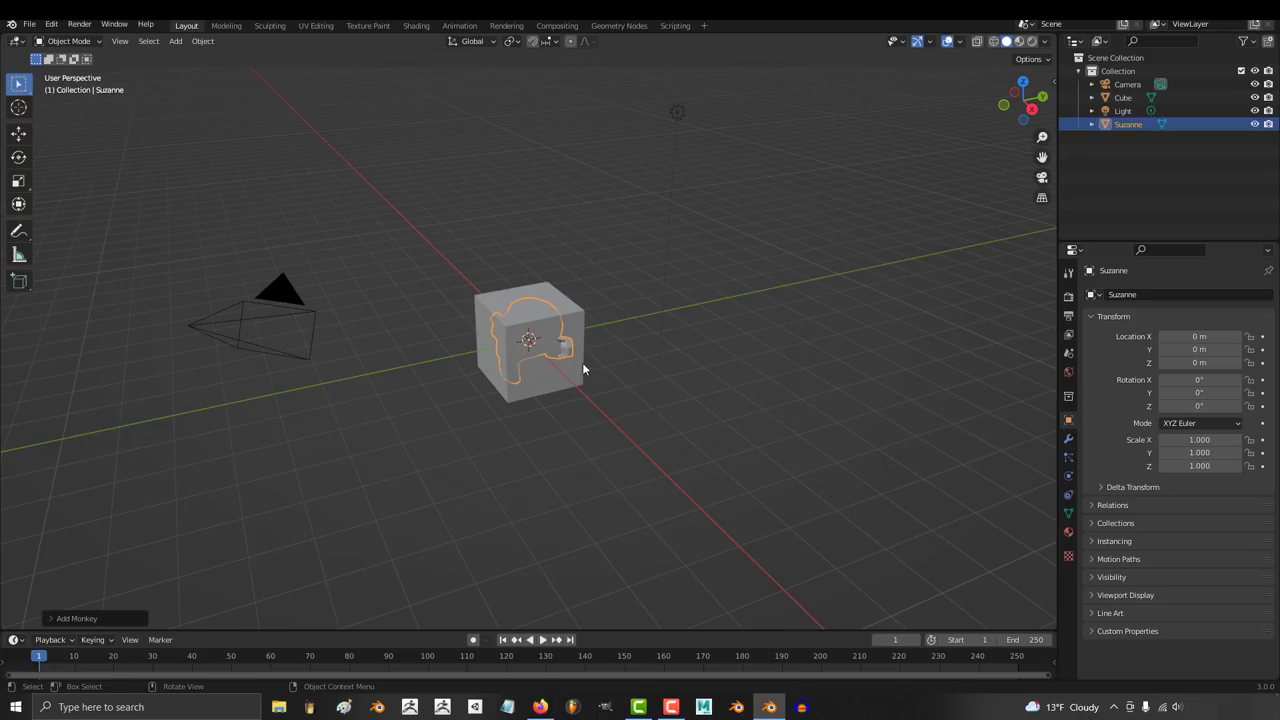
drag(582, 362, 724, 334)
middle_drag(669, 408, 896, 403)
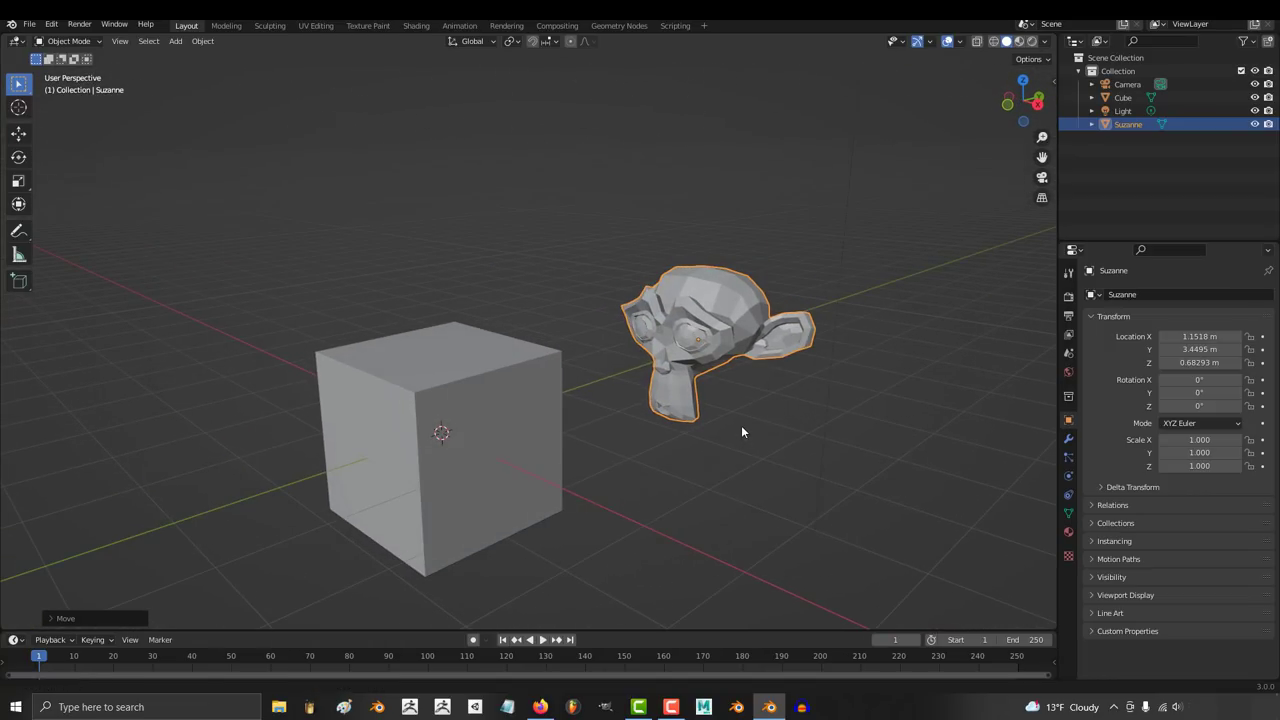
shift+middle_drag(741, 428, 759, 377)
key(Delete)
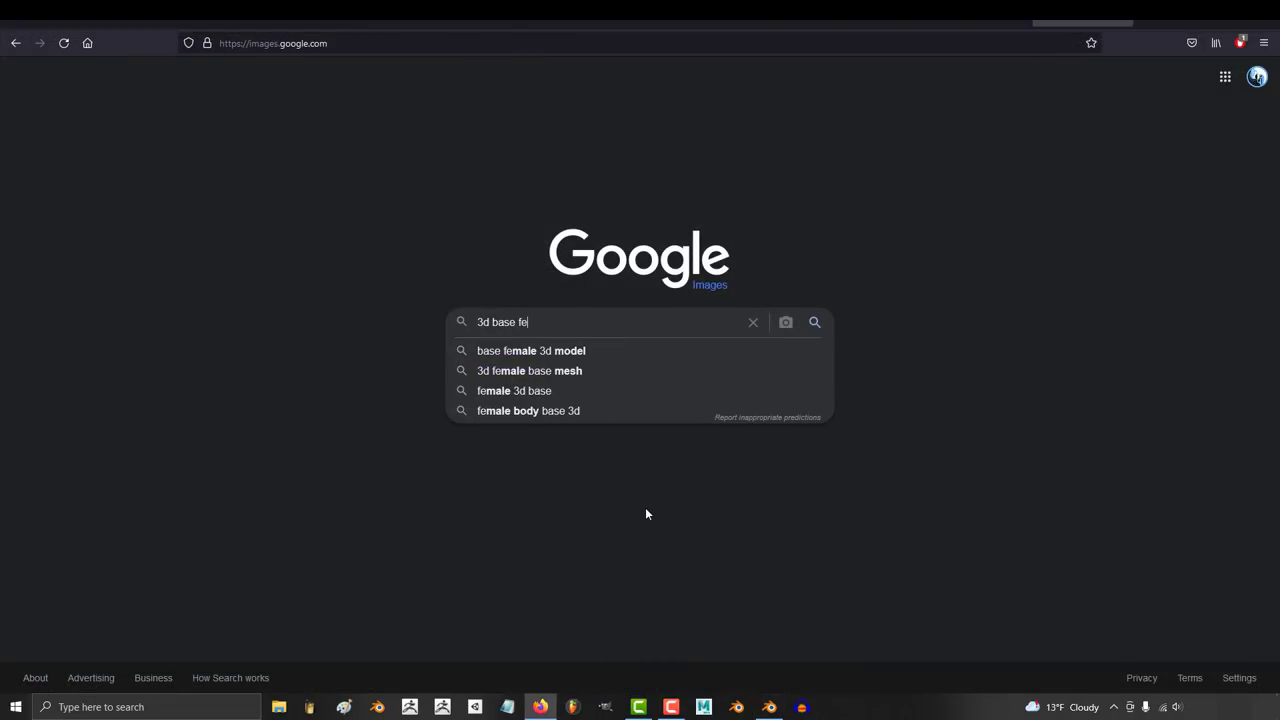
Search '3d base female body' and preview several results, ending on ArtStation's low-poly female base mesh.
key(Return)
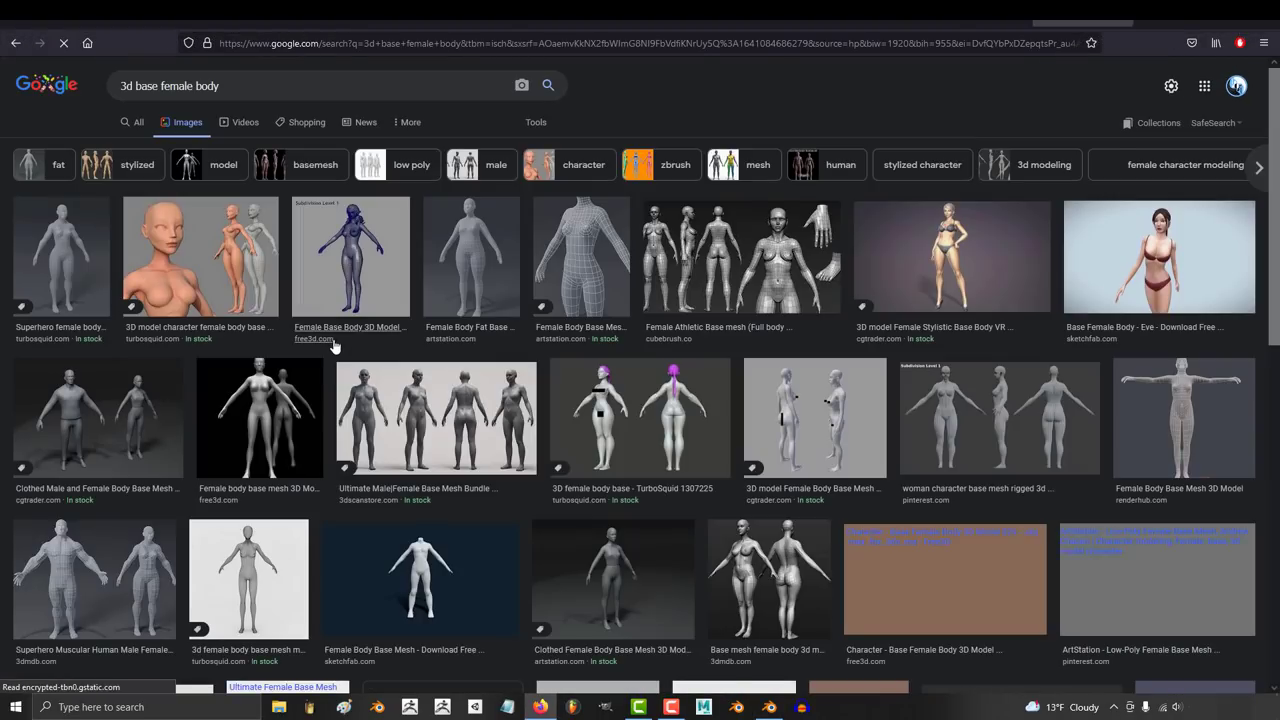
click(208, 252)
click(433, 166)
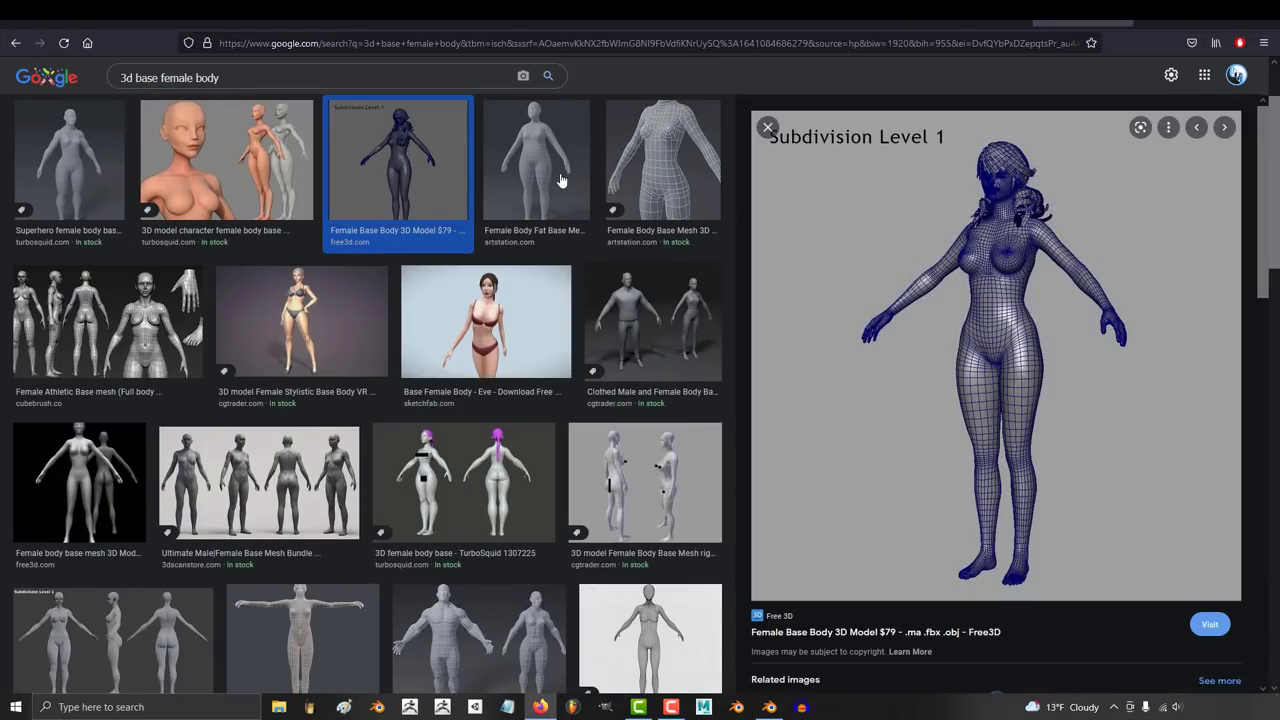
click(107, 321)
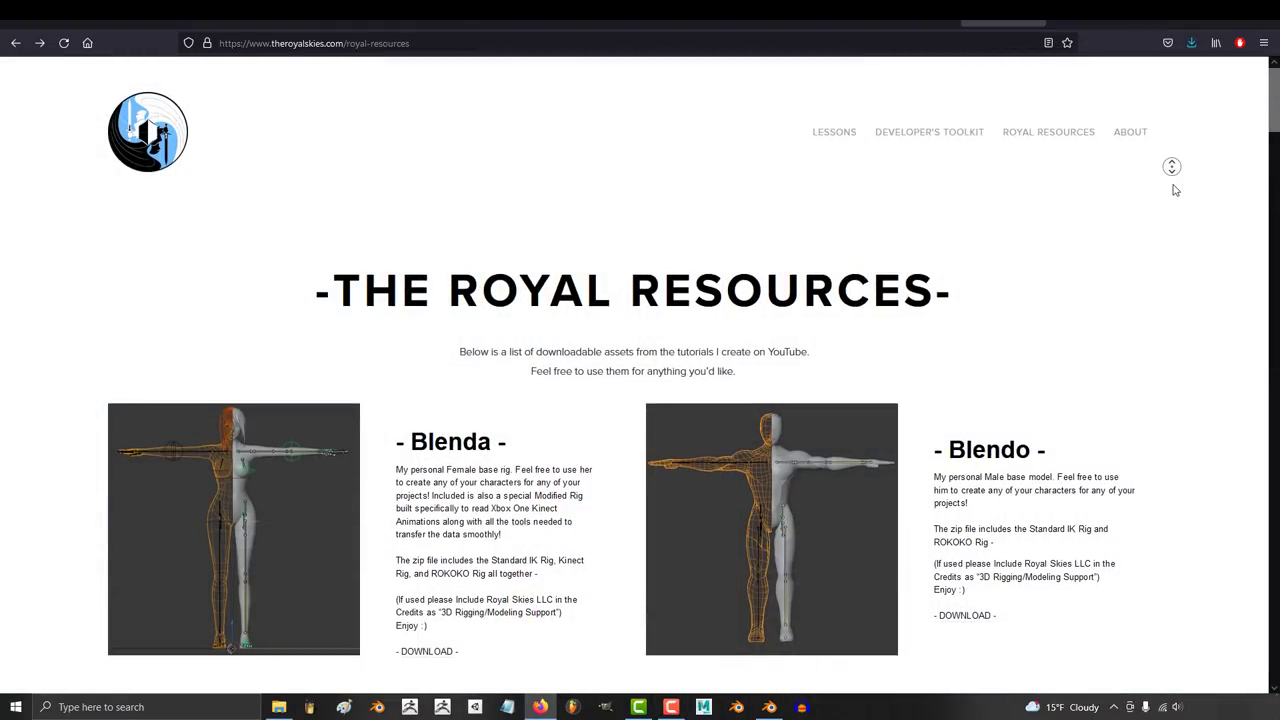
scroll(1169, 163, down, 2)
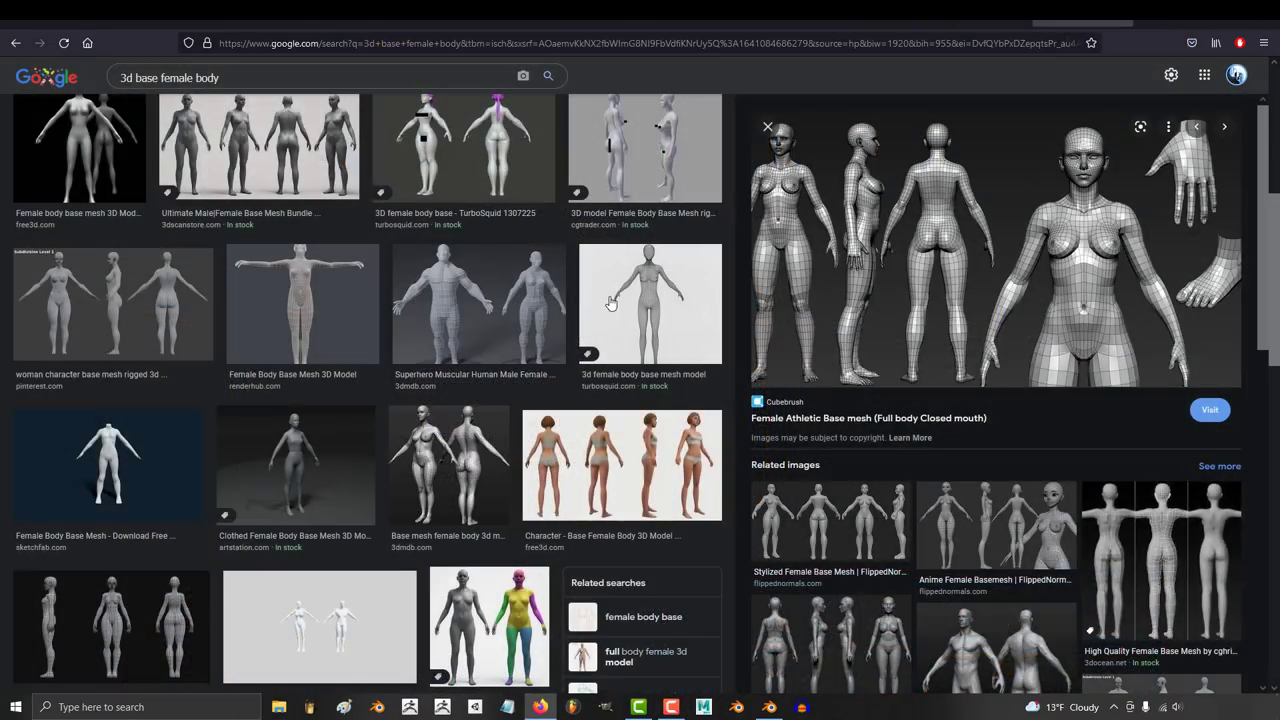
scroll(325, 347, down, 3)
click(324, 347)
scroll(324, 347, down, 2)
click(110, 355)
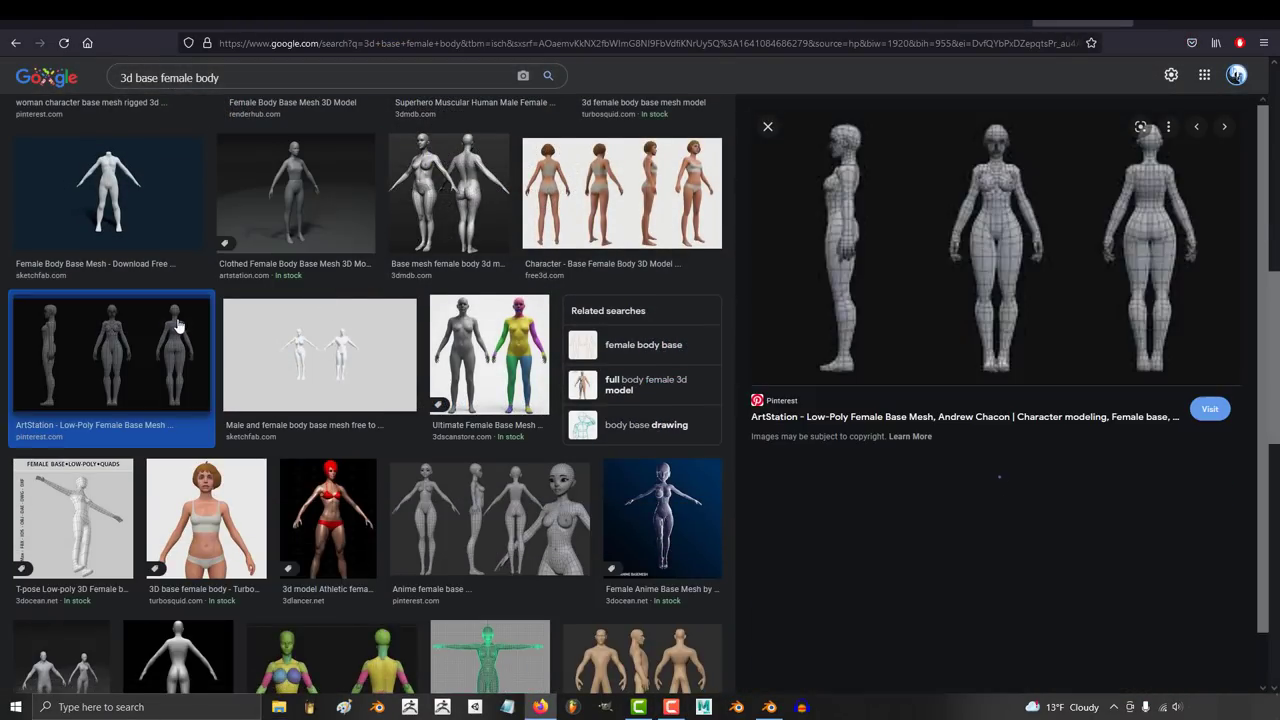
scroll(387, 368, down, 10)
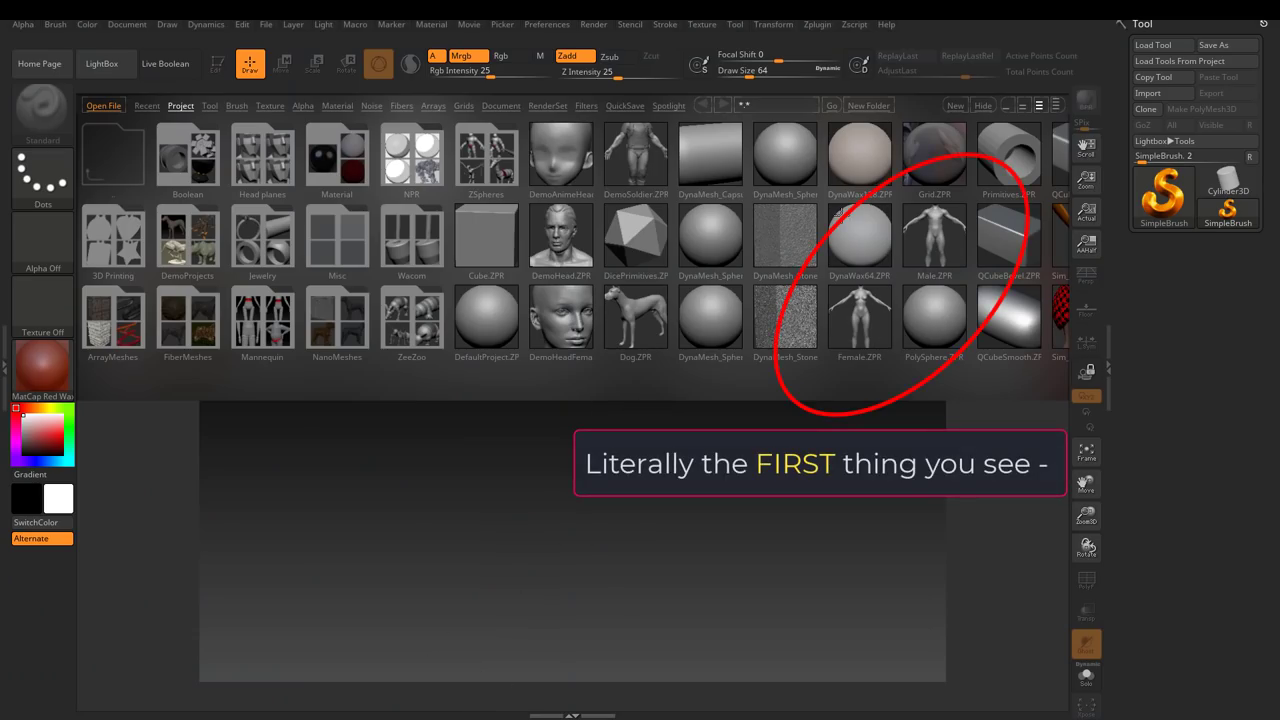
Select the Female.ZPR base body thumbnail in the LightBox Project tab.
click(872, 317)
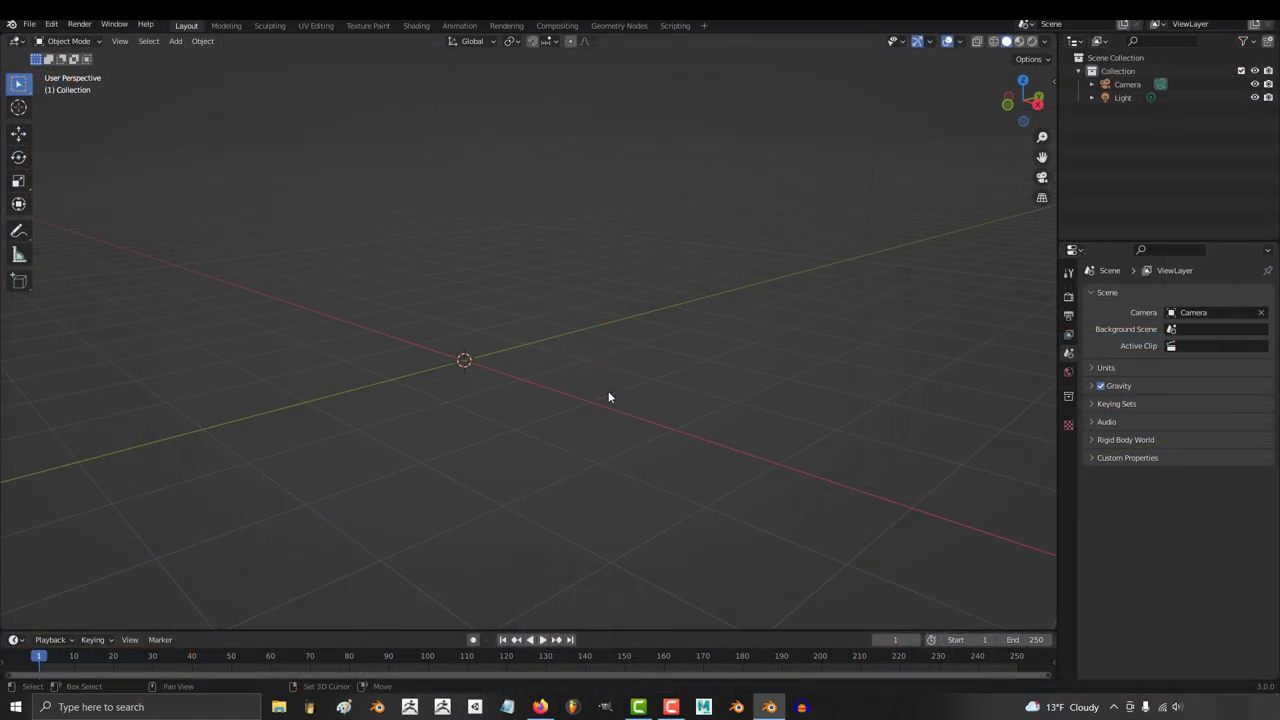
Bring up Blender's Shift+A add-object menu.
key(shift+a)
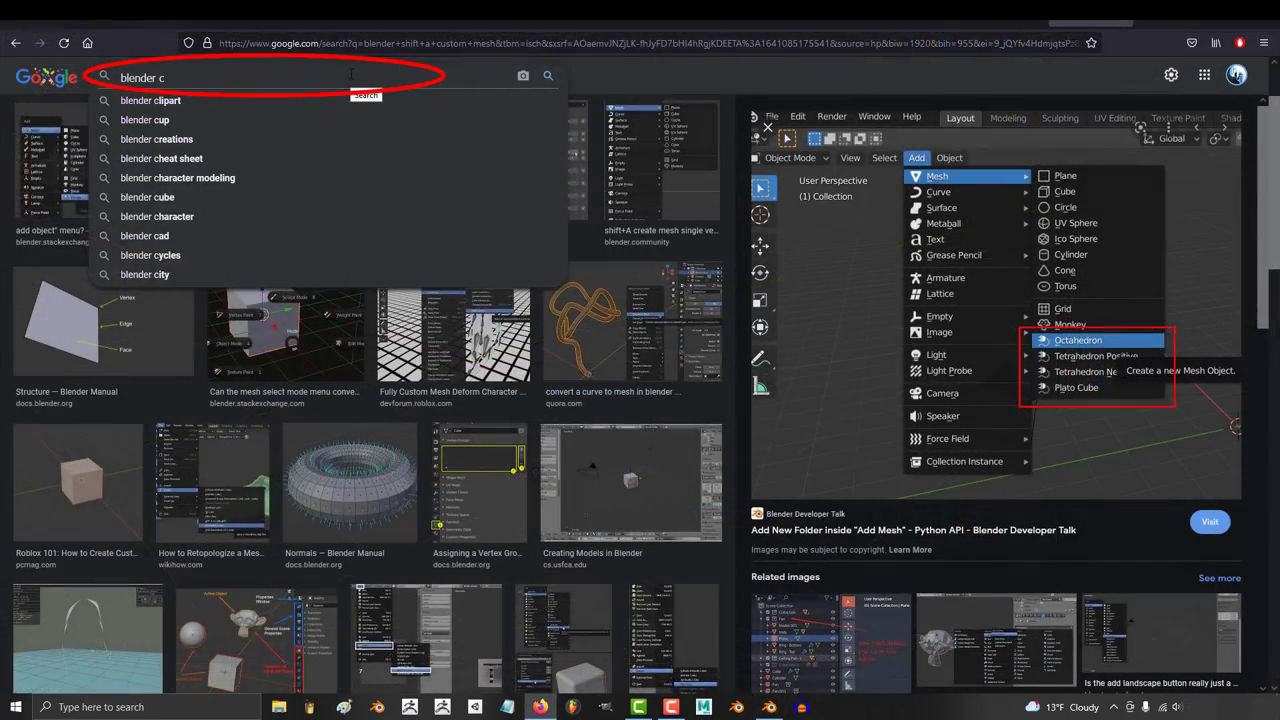
Reword the Google query through create object, free human body and object import, ending 'blender where is sculpt??'.
text(reate object?)
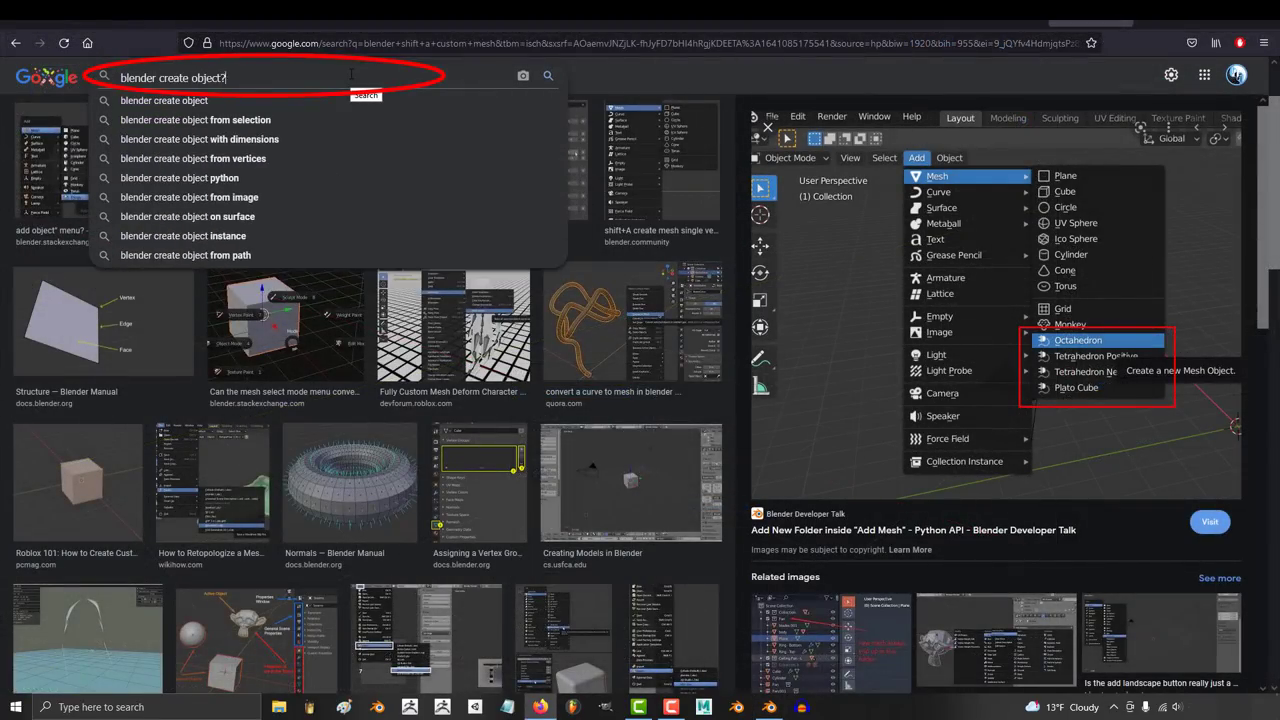
key(BackSpace)
key(BackSpace)
key(BackSpace)
key(BackSpace)
key(BackSpace)
key(BackSpace)
key(BackSpace)
key(BackSpace)
key(BackSpace)
key(BackSpace)
key(BackSpace)
key(BackSpace)
key(BackSpace)
key(BackSpace)
text(free human body??)
key(BackSpace)
key(BackSpace)
key(BackSpace)
key(BackSpace)
key(BackSpace)
key(BackSpace)
key(BackSpace)
key(BackSpace)
key(BackSpace)
key(BackSpace)
key(BackSpace)
key(BackSpace)
key(BackSpace)
key(BackSpace)
key(BackSpace)
key(BackSpace)
key(BackSpace)
key(BackSpace)
key(BackSpace)
key(BackSpace)
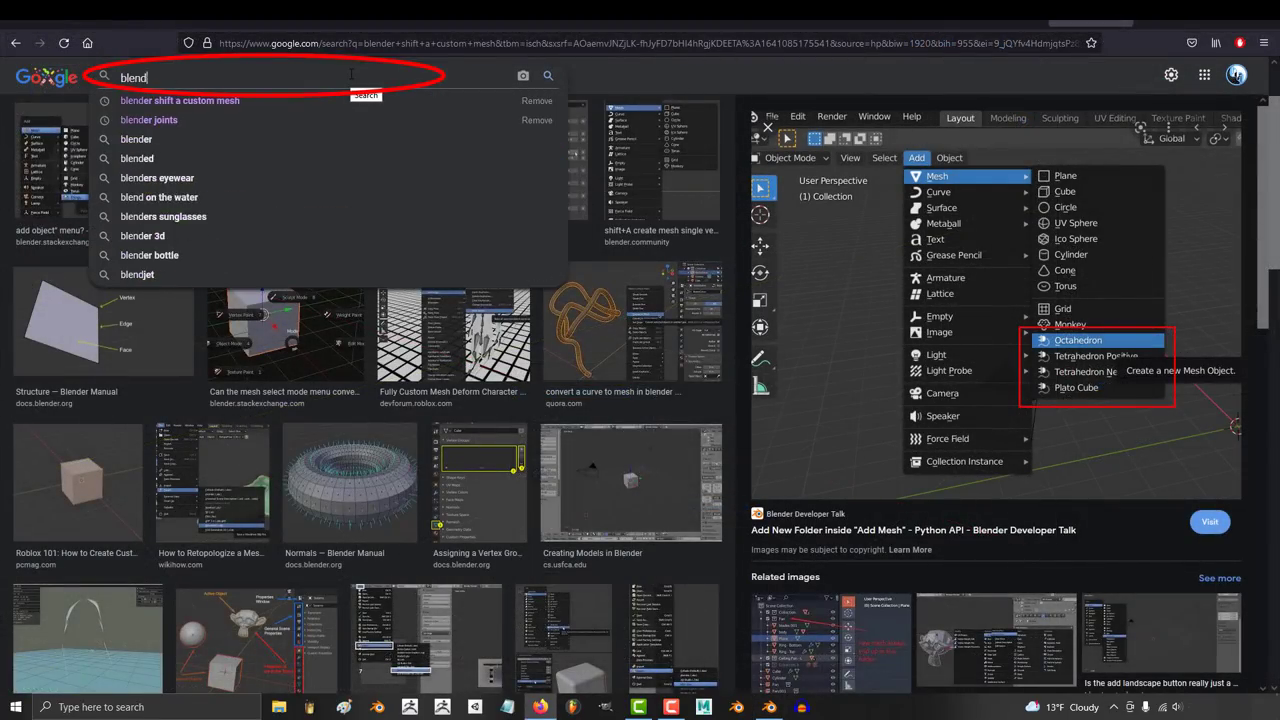
text(er object import?)
key(BackSpace)
key(BackSpace)
key(BackSpace)
key(BackSpace)
key(BackSpace)
key(BackSpace)
key(BackSpace)
key(BackSpace)
key(BackSpace)
key(BackSpace)
key(BackSpace)
key(BackSpace)
key(BackSpace)
key(BackSpace)
key(BackSpace)
key(BackSpace)
key(BackSpace)
key(BackSpace)
key(BackSpace)
text(nder where is sculpt??)
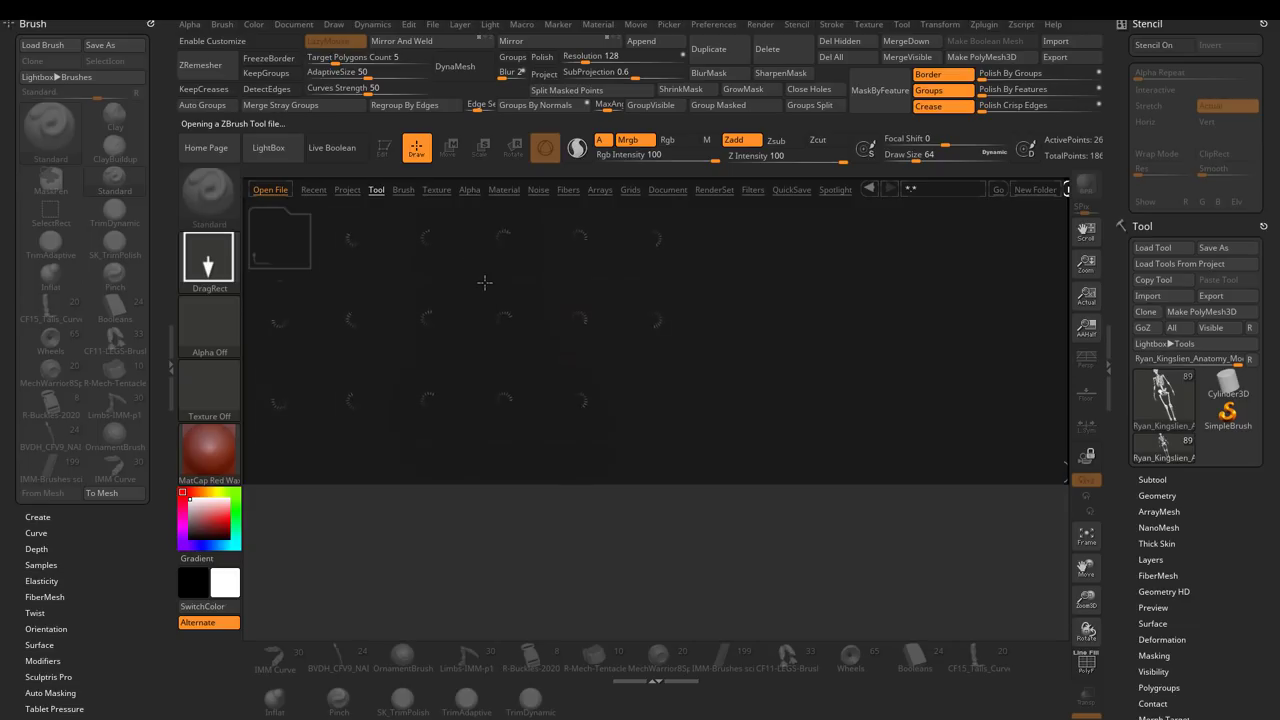
Step through LightBox's Brush, Noise, Fibers, Arrays, Grids, Document, RenderSet, Filters and QuickSave categories.
click(503, 190)
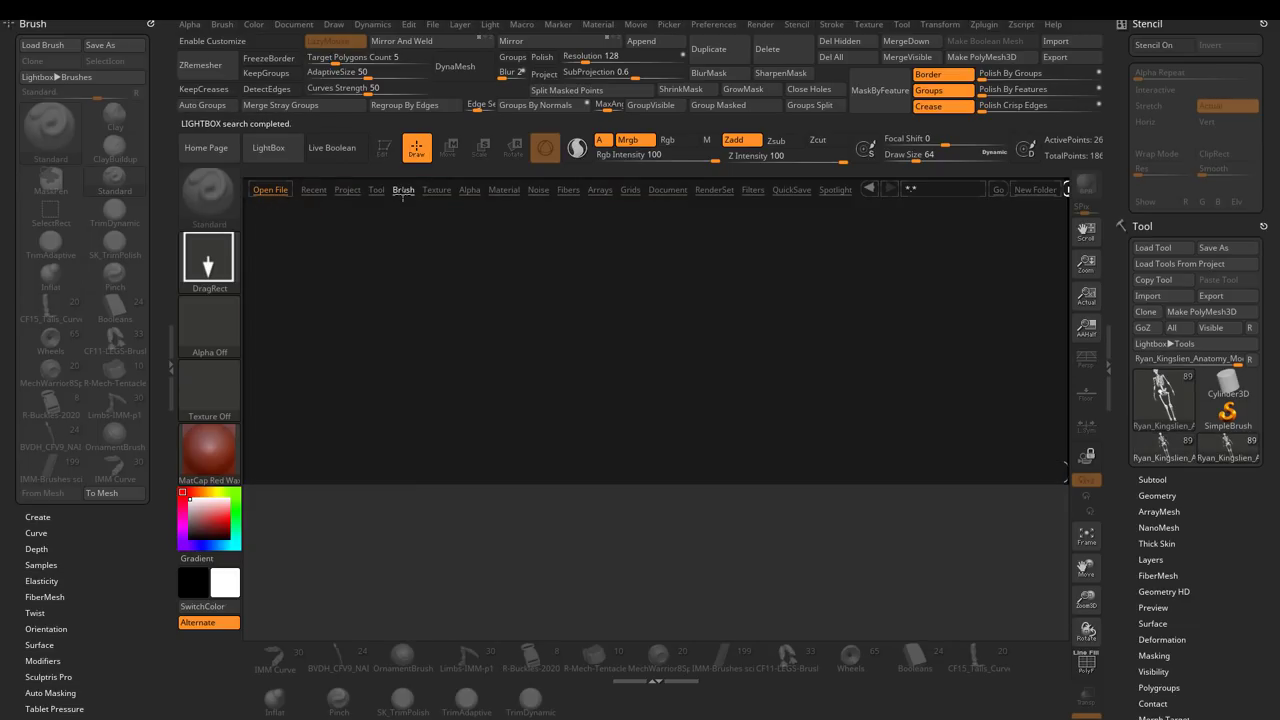
click(537, 191)
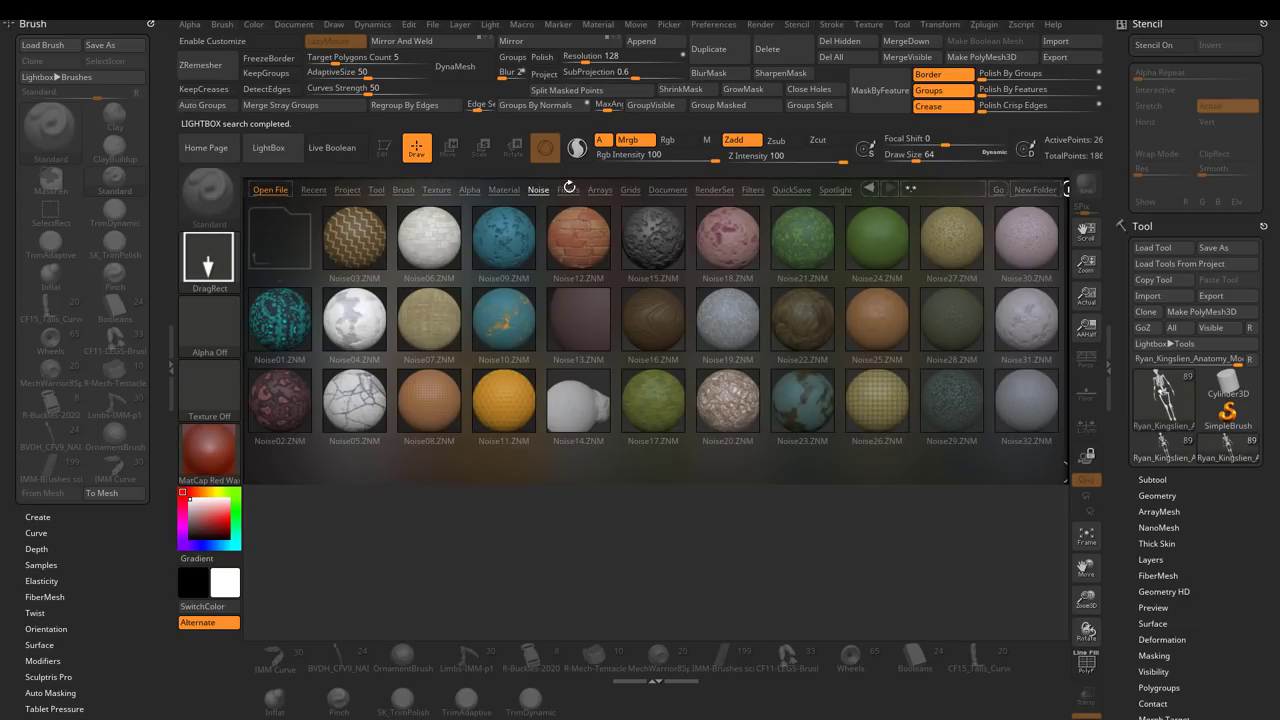
click(569, 189)
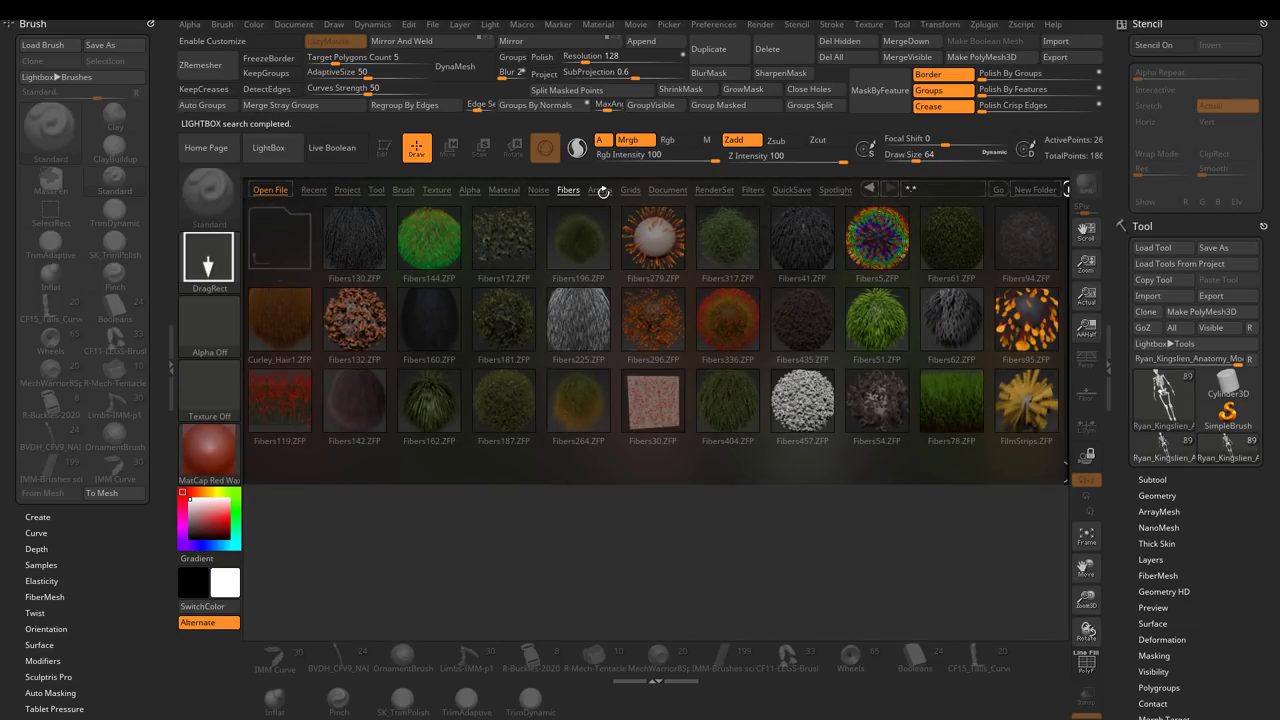
click(601, 190)
click(625, 189)
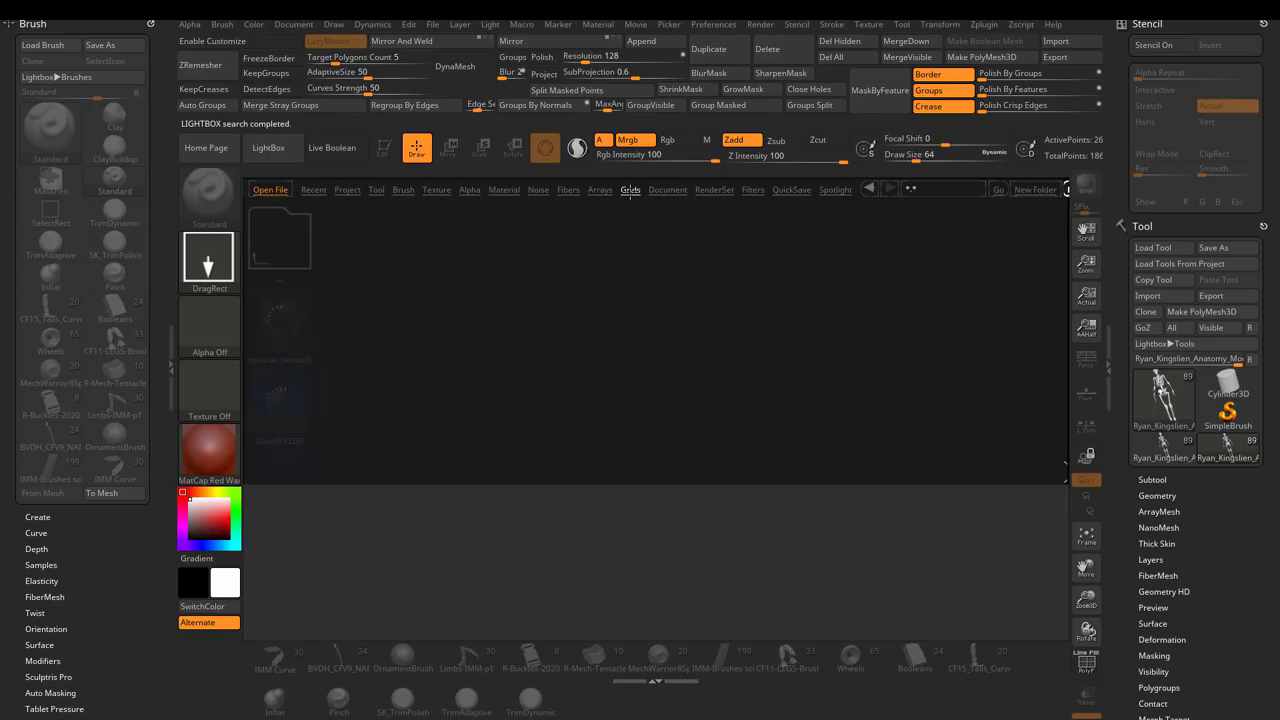
click(662, 190)
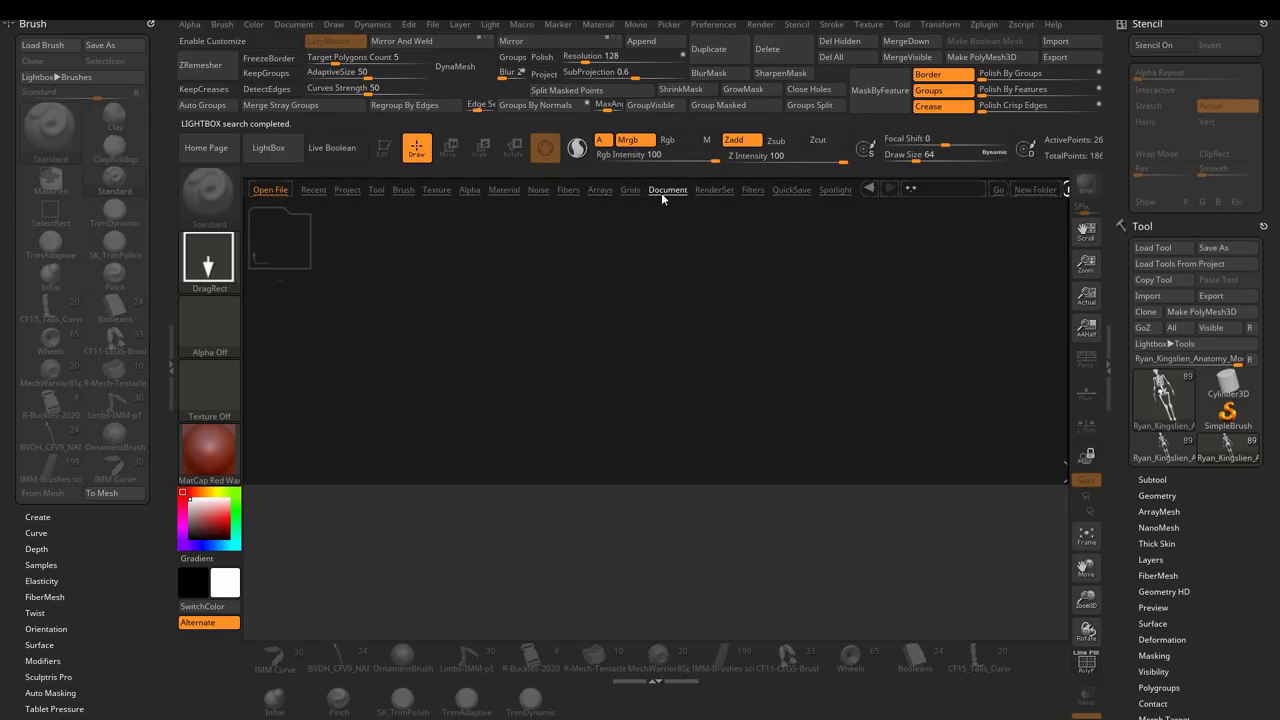
click(716, 190)
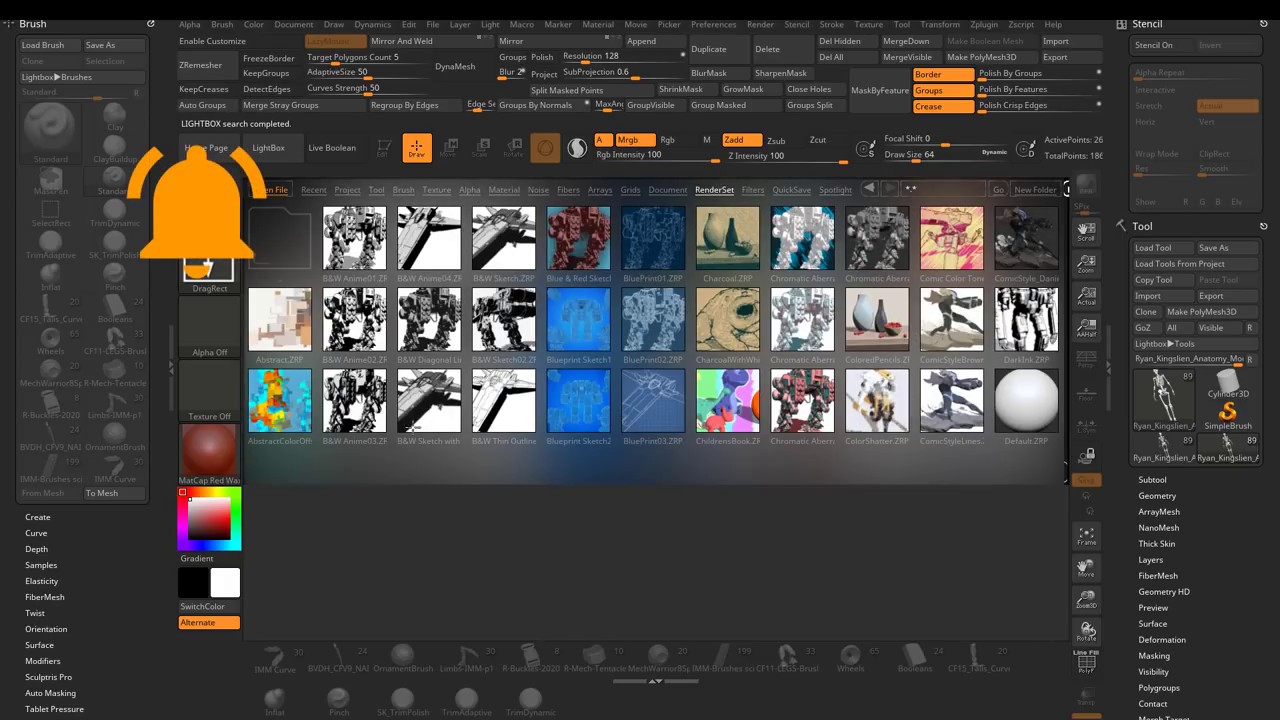
click(754, 190)
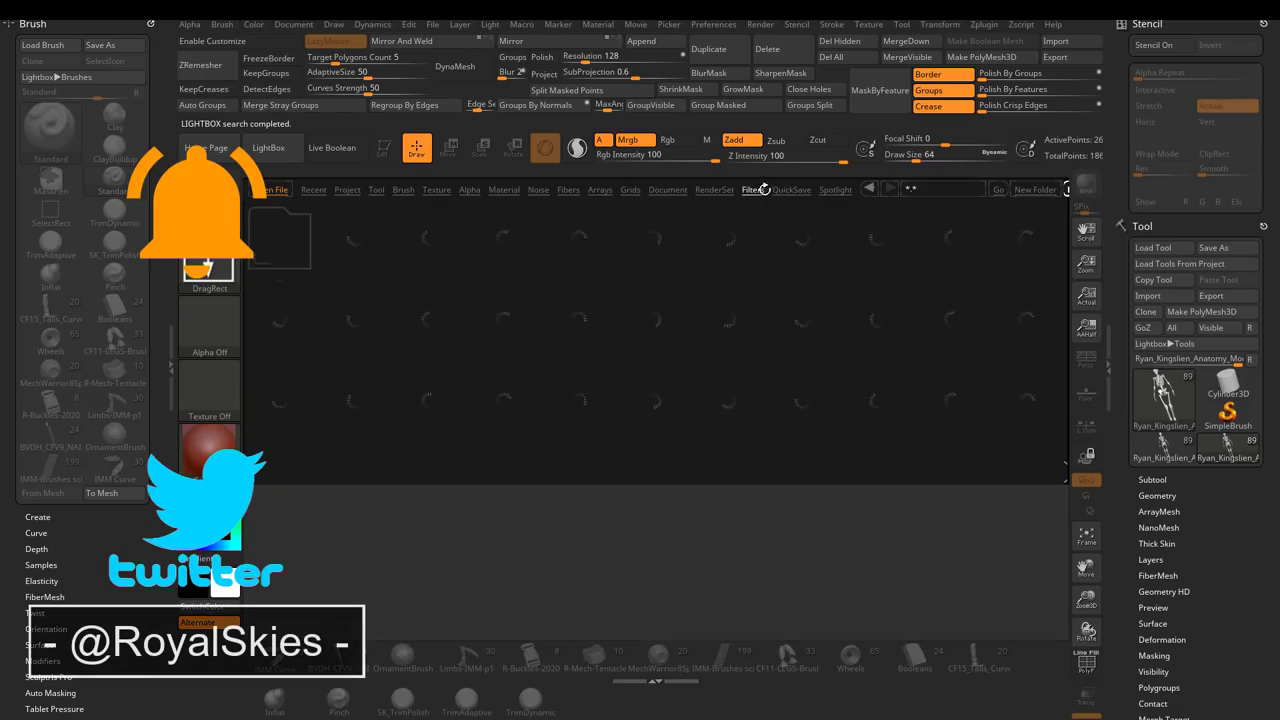
click(790, 190)
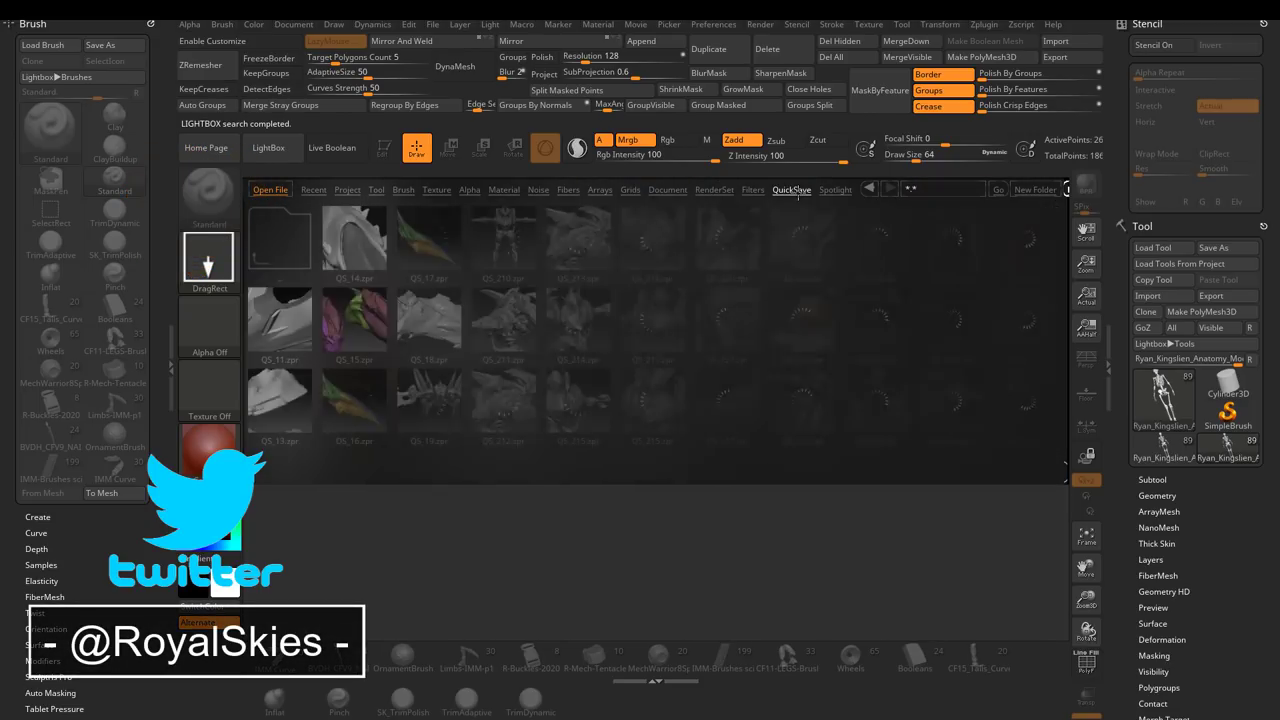